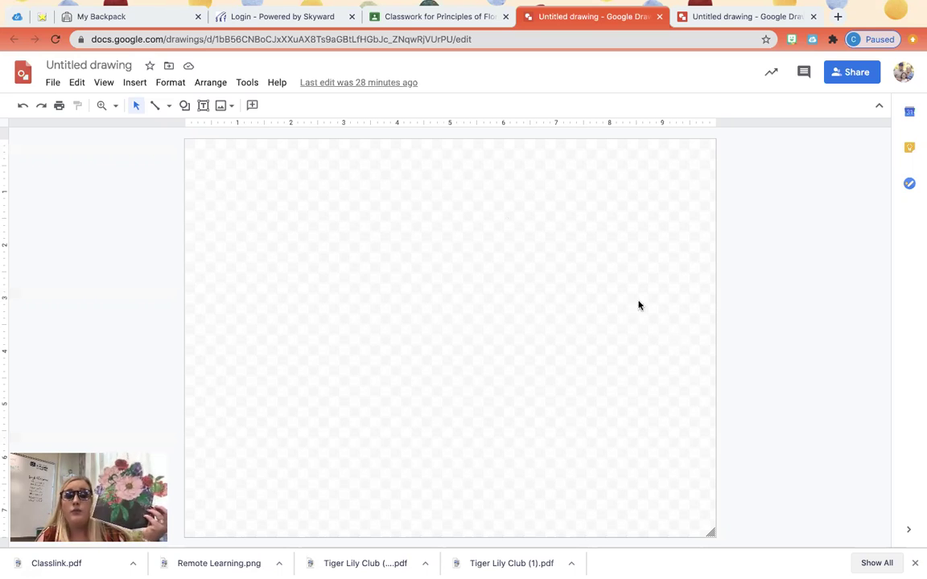
Search web images for 'vase transparent background', correcting the misspelled 'trasparent'.
{"action": "left_click", "coordinate": [233, 107]}
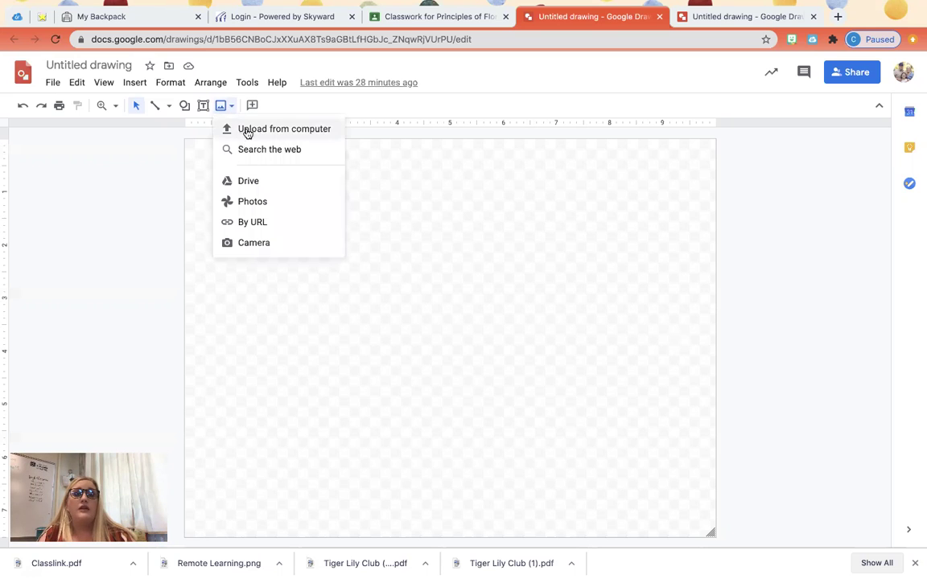
{"action": "left_click", "coordinate": [260, 154]}
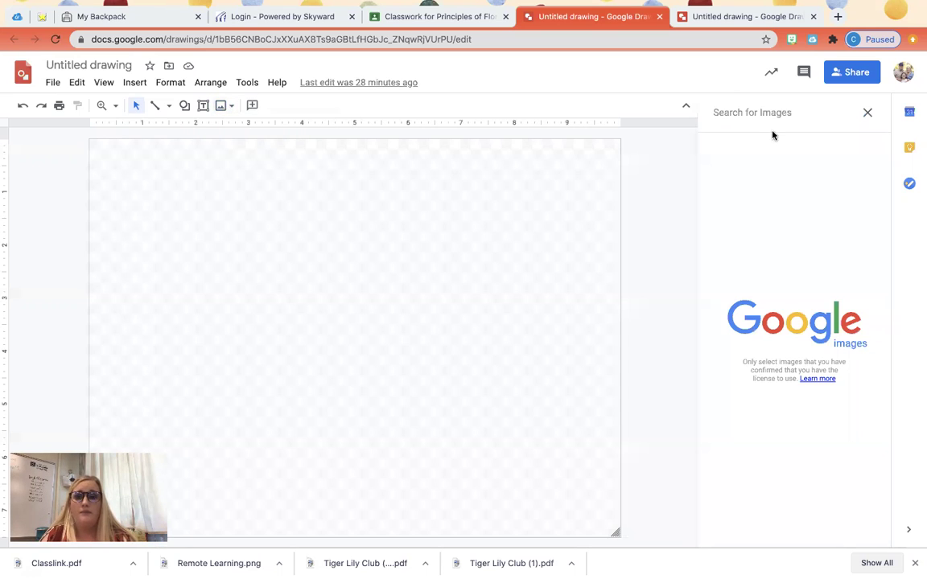
{"action": "type", "text": "vase w"}
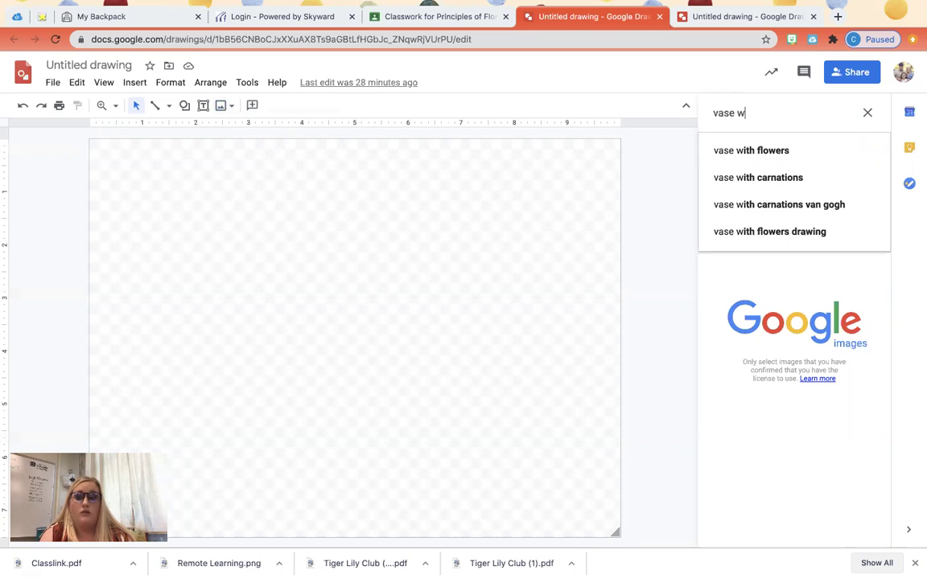
{"action": "key", "text": "BackSpace"}
{"action": "type", "text": "tr"}
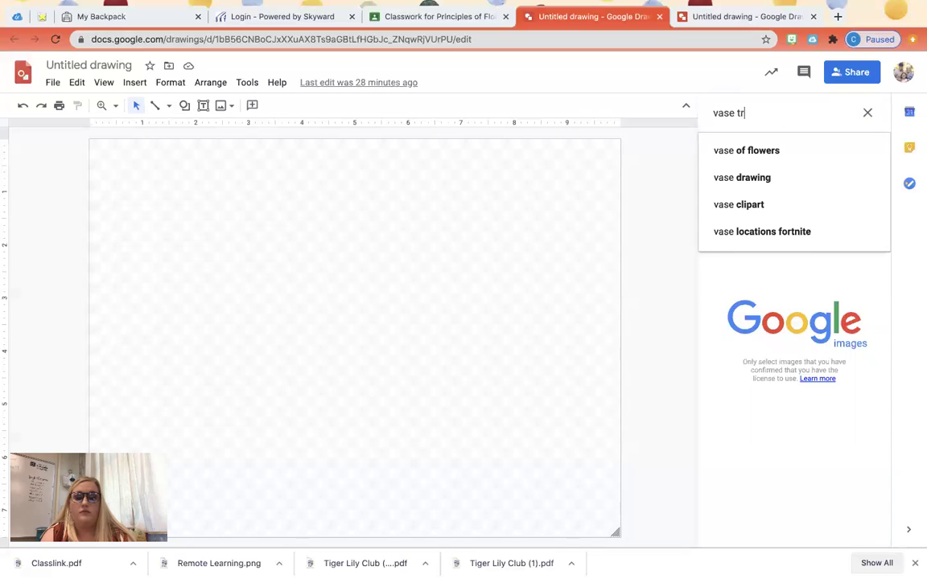
{"action": "type", "text": "asparent "}
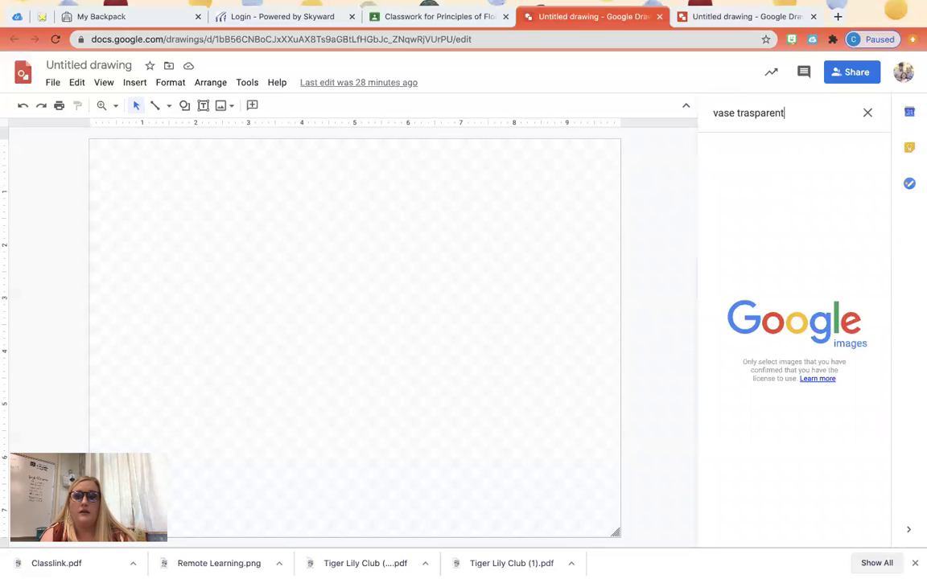
{"action": "type", "text": "back"}
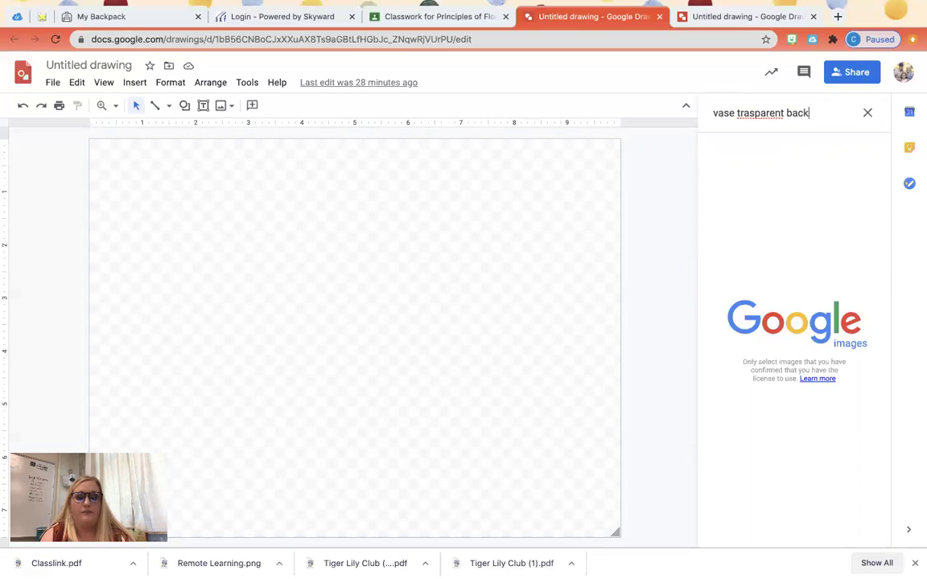
{"action": "type", "text": "ground"}
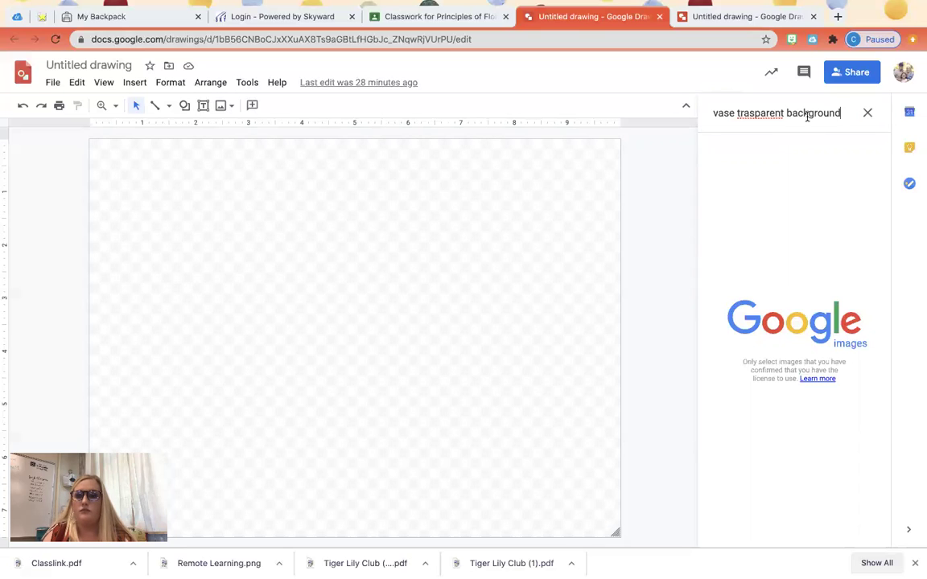
{"action": "double_click", "coordinate": [773, 116]}
{"action": "right_click", "coordinate": [776, 118]}
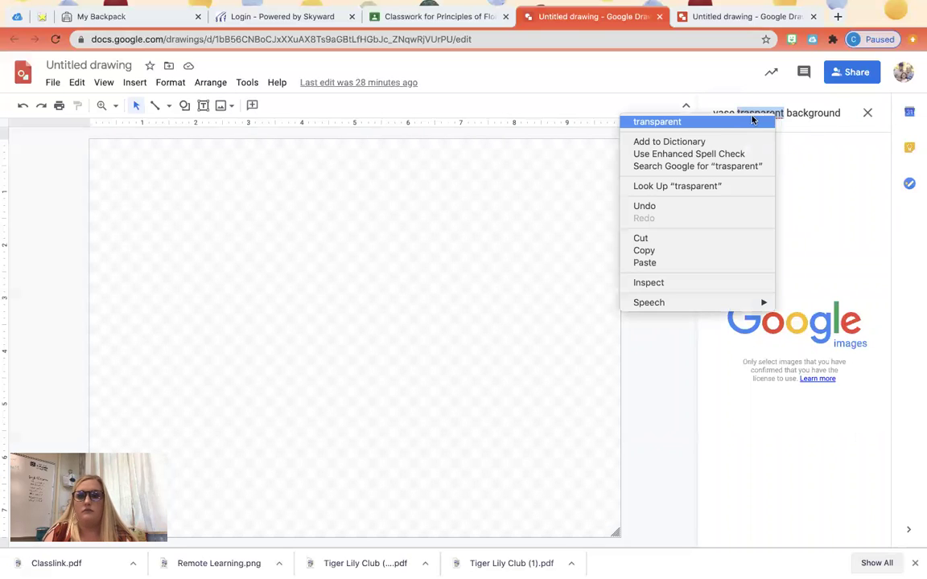
{"action": "left_click", "coordinate": [748, 121]}
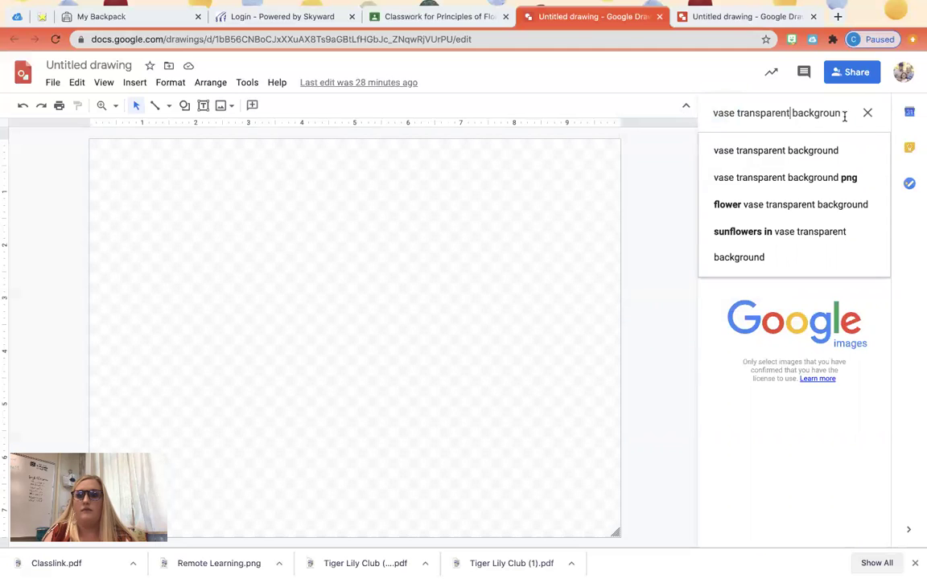
{"action": "left_click", "coordinate": [826, 150]}
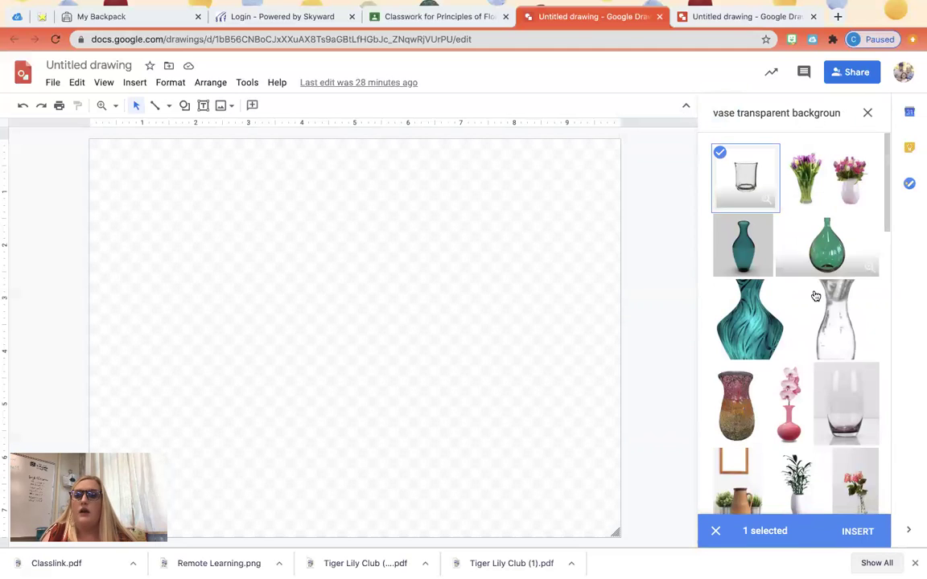
Insert the glass and green vase results onto the canvas and drag the image up and left.
{"action": "scroll", "coordinate": [786, 438], "scroll_direction": "down", "scroll_amount": 4}
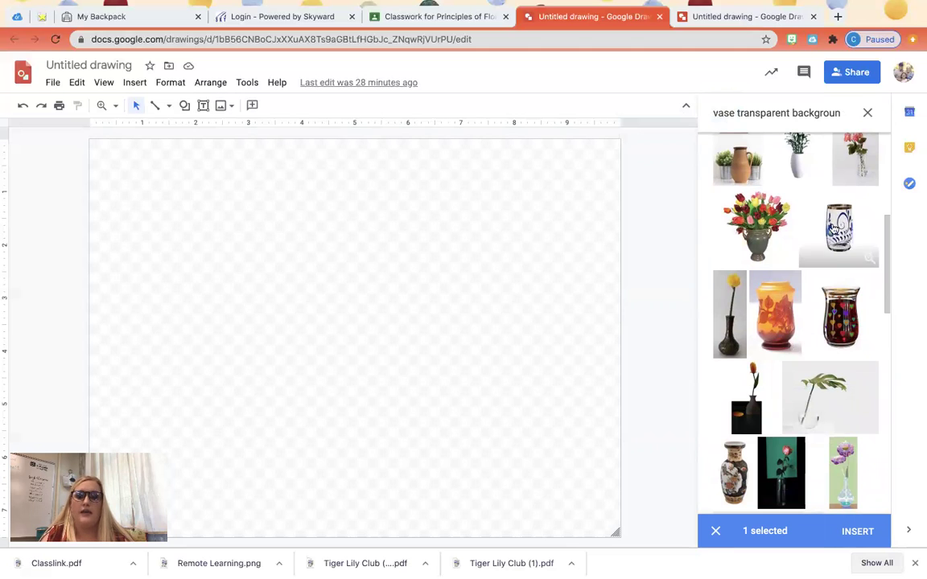
{"action": "scroll", "coordinate": [774, 362], "scroll_direction": "down", "scroll_amount": 2}
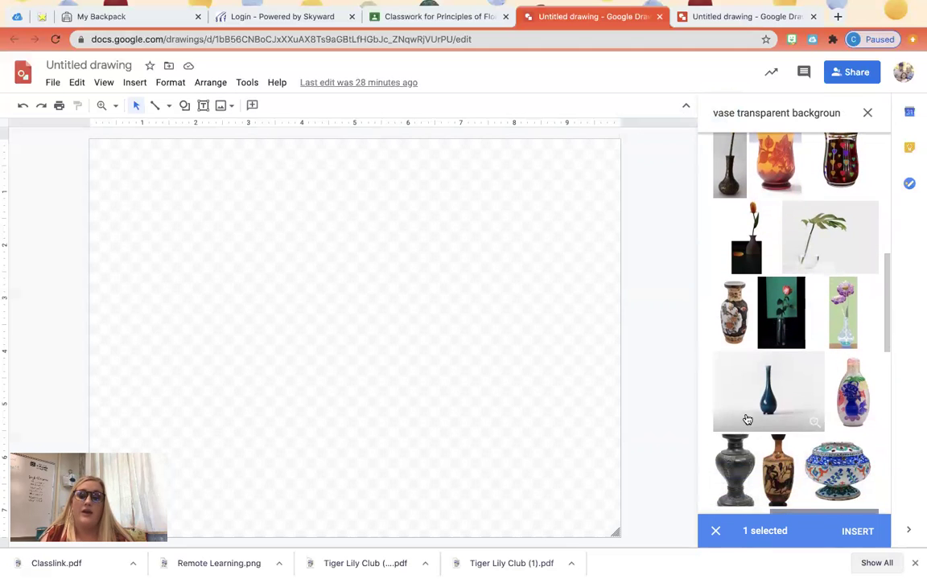
{"action": "scroll", "coordinate": [756, 434], "scroll_direction": "down", "scroll_amount": 2}
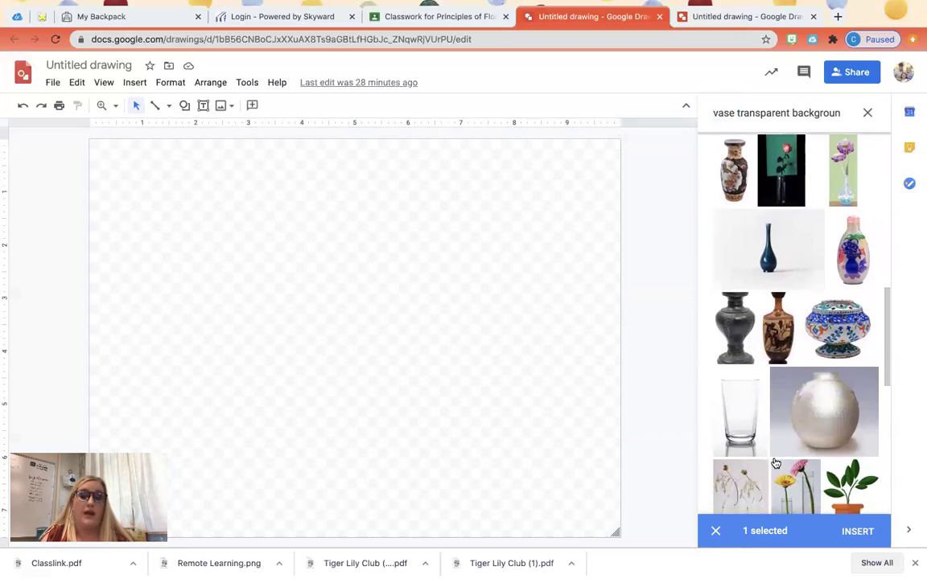
{"action": "scroll", "coordinate": [774, 463], "scroll_direction": "down", "scroll_amount": 4}
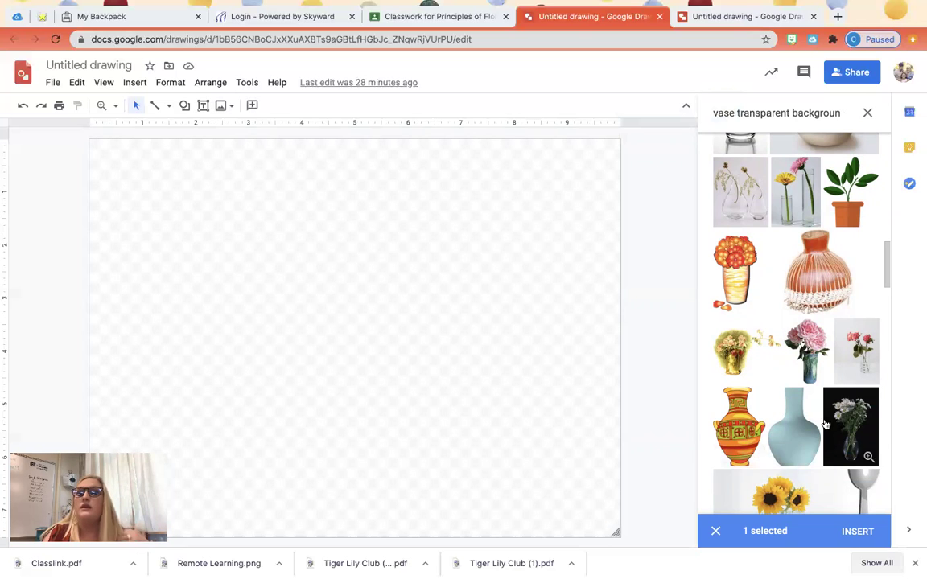
{"action": "scroll", "coordinate": [789, 451], "scroll_direction": "down", "scroll_amount": 2}
{"action": "scroll", "coordinate": [789, 451], "scroll_direction": "down", "scroll_amount": 6}
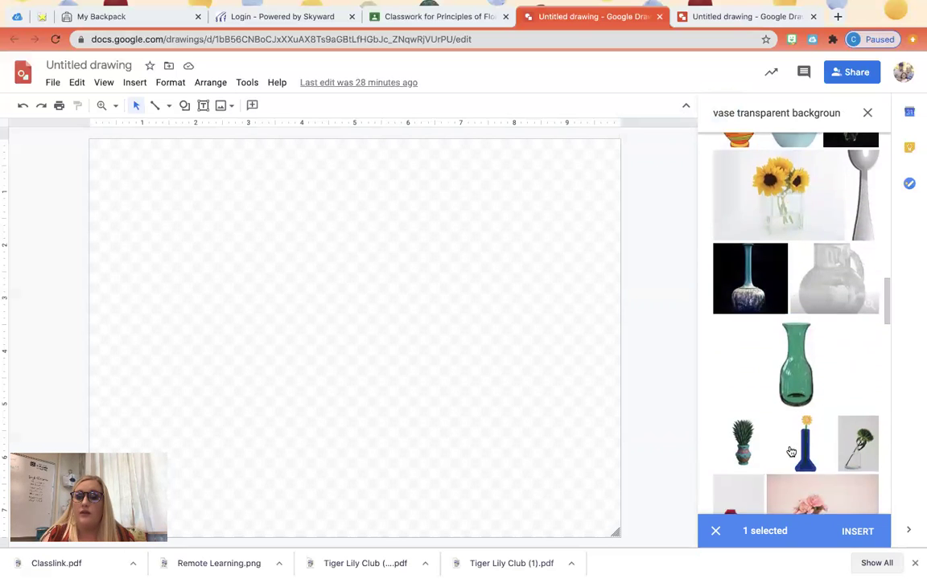
{"action": "scroll", "coordinate": [789, 451], "scroll_direction": "up", "scroll_amount": 1}
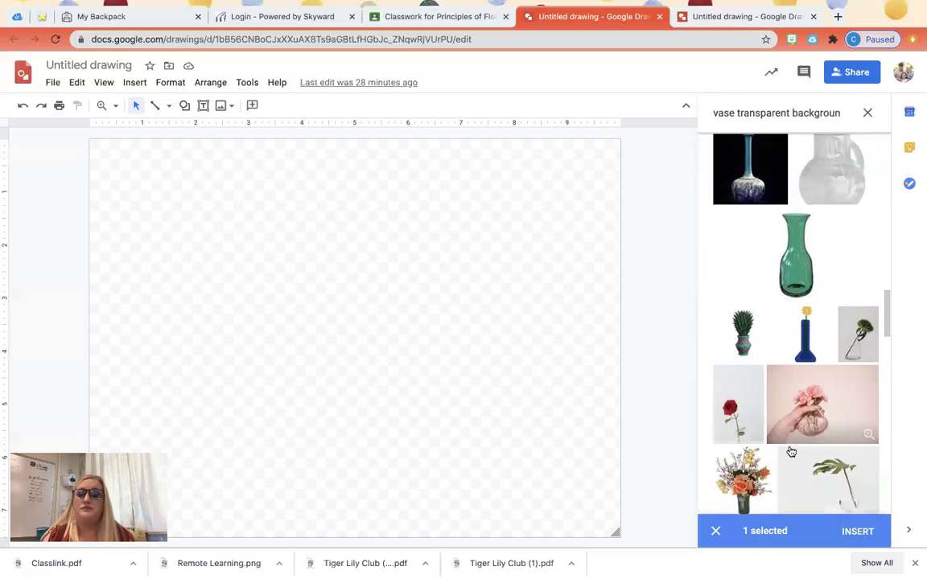
{"action": "left_click", "coordinate": [805, 262]}
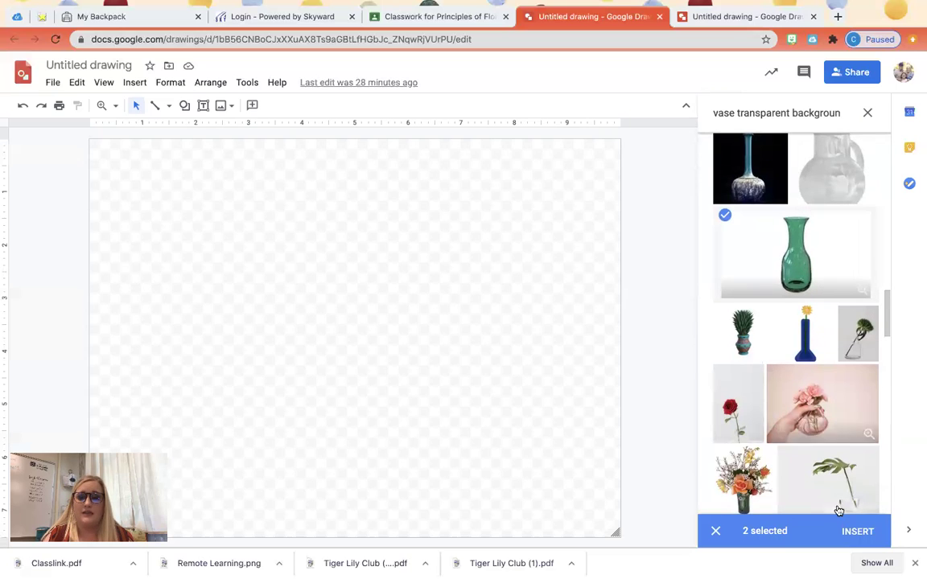
{"action": "left_click", "coordinate": [857, 531]}
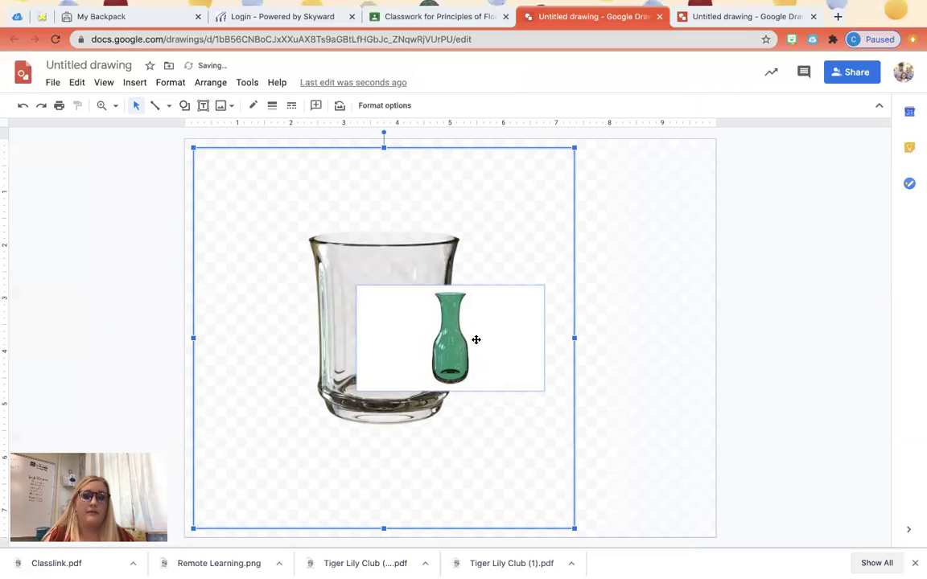
{"action": "left_click_drag", "start_coordinate": [476, 336], "coordinate": [510, 345]}
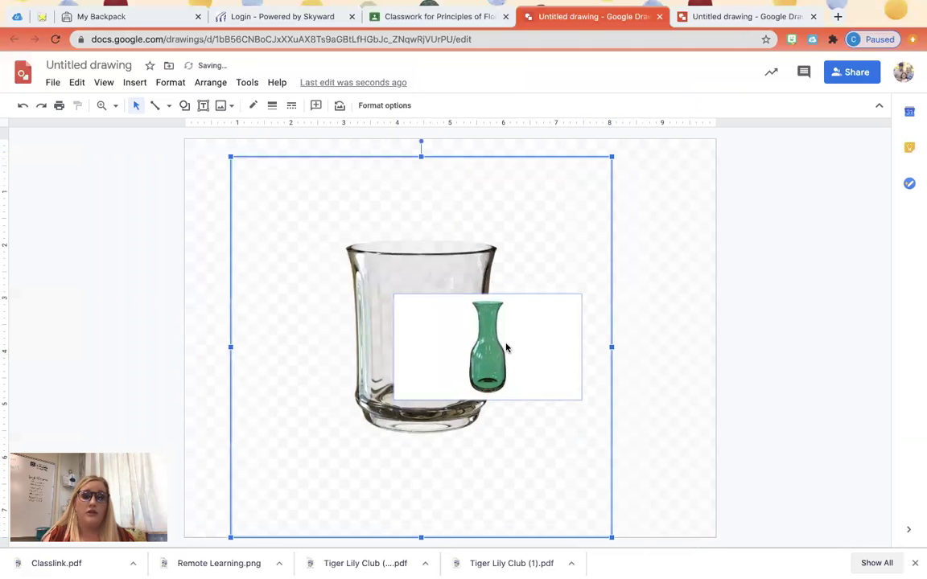
{"action": "left_click_drag", "start_coordinate": [509, 249], "coordinate": [395, 232]}
Delete the trial vase image and insert the clear glass tumbler from the vase search.
{"action": "key", "text": "Delete"}
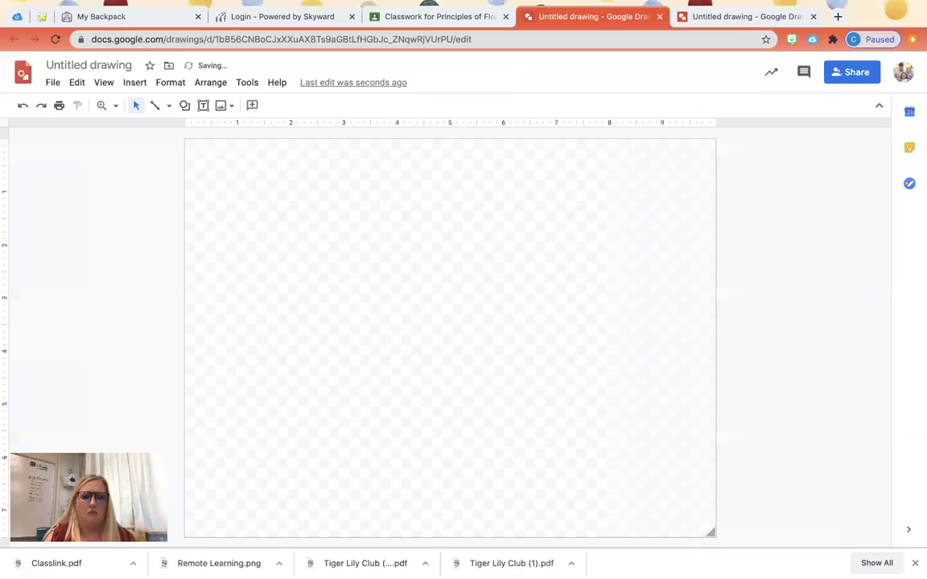
{"action": "left_click", "coordinate": [231, 111]}
{"action": "left_click", "coordinate": [250, 152]}
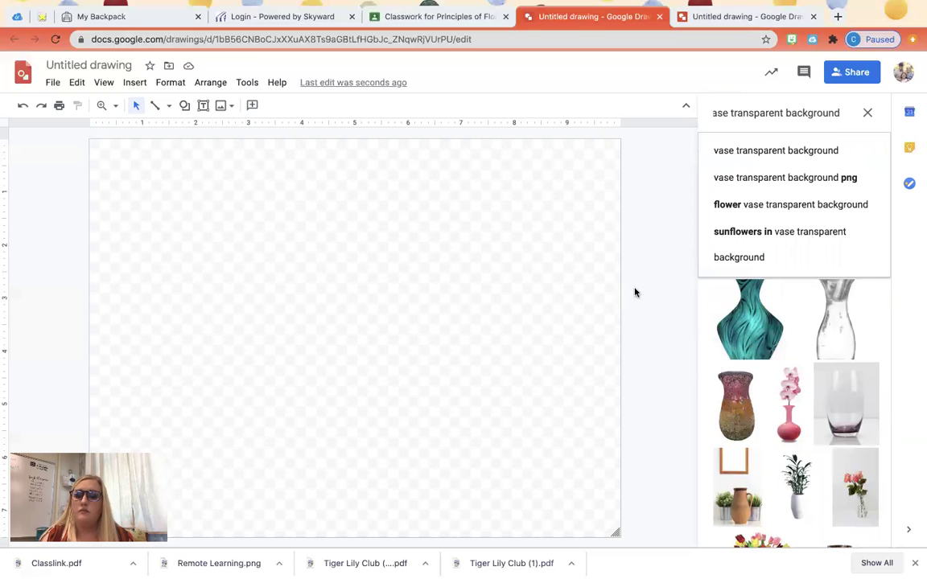
{"action": "left_click", "coordinate": [732, 157]}
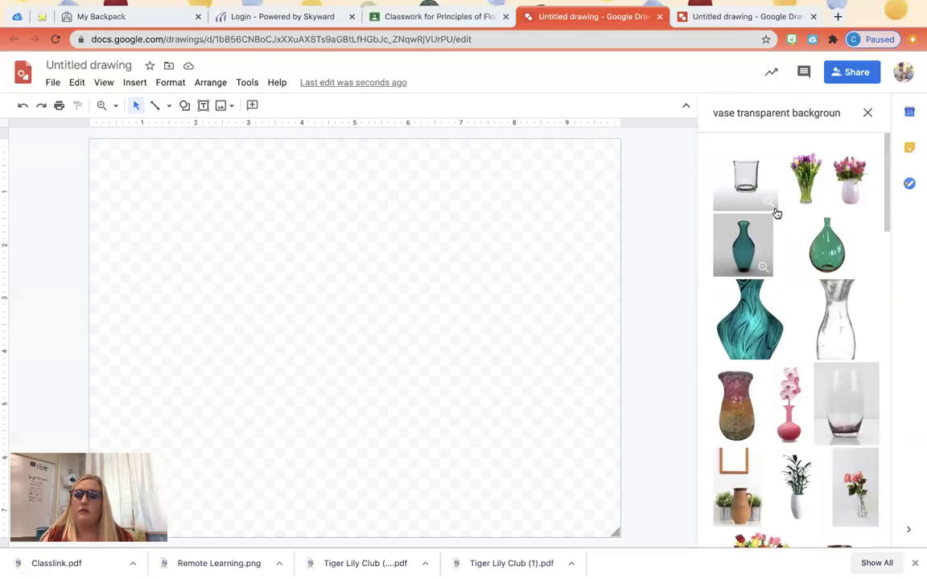
{"action": "left_click", "coordinate": [734, 195]}
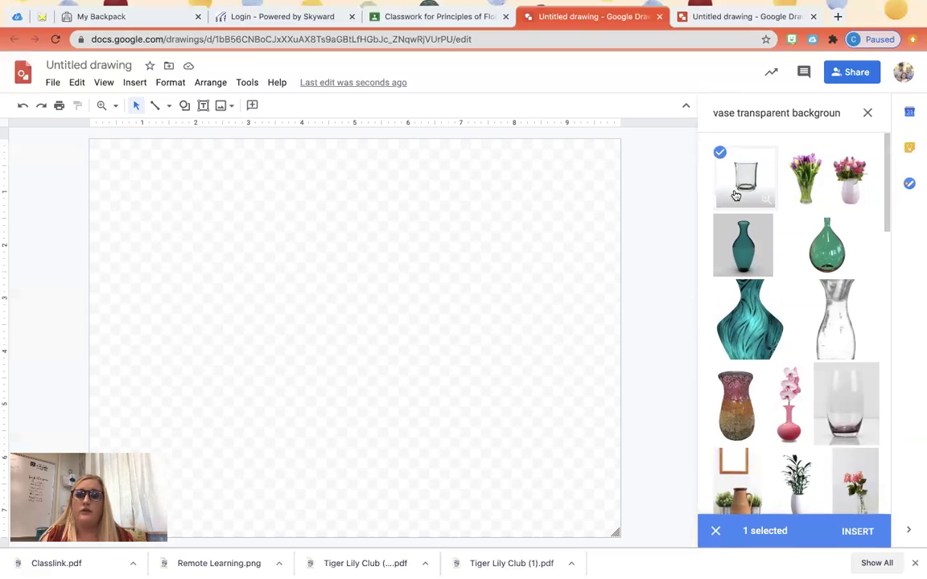
{"action": "left_click", "coordinate": [857, 531]}
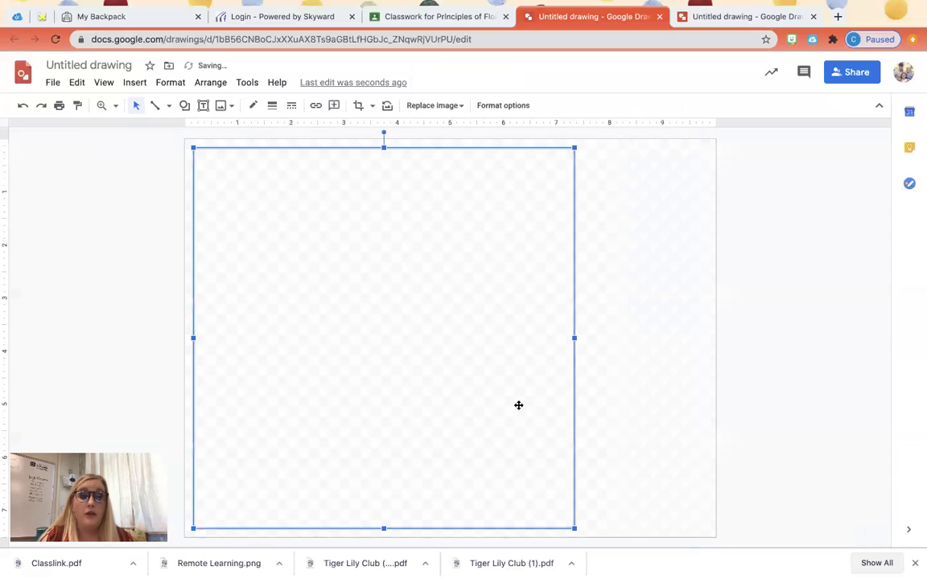
Shrink the glass tumbler and position it in the lower middle of the canvas.
{"action": "left_click_drag", "start_coordinate": [406, 292], "coordinate": [438, 337]}
{"action": "left_click_drag", "start_coordinate": [635, 188], "coordinate": [533, 317]}
{"action": "left_click_drag", "start_coordinate": [433, 397], "coordinate": [511, 381]}
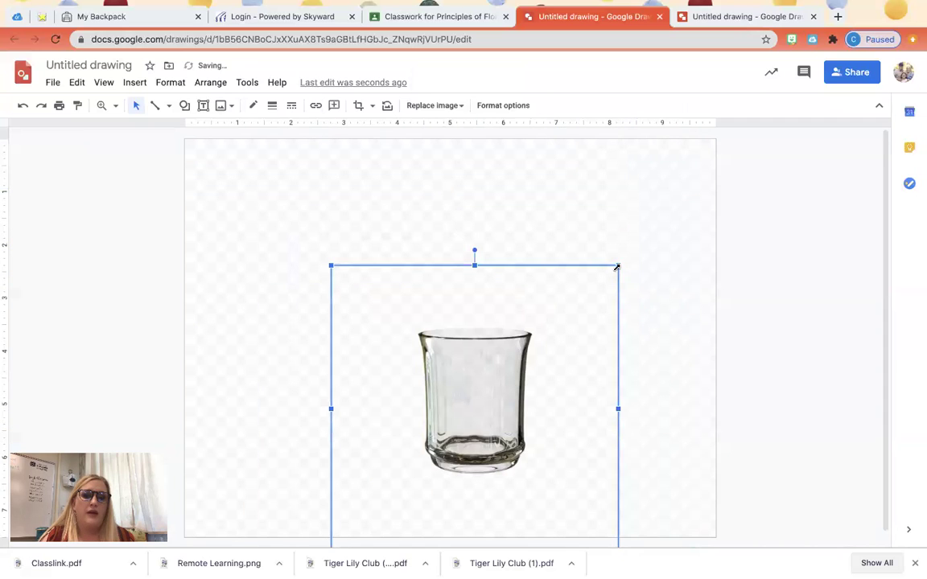
{"action": "left_click_drag", "start_coordinate": [617, 266], "coordinate": [604, 286]}
{"action": "left_click_drag", "start_coordinate": [472, 389], "coordinate": [457, 388]}
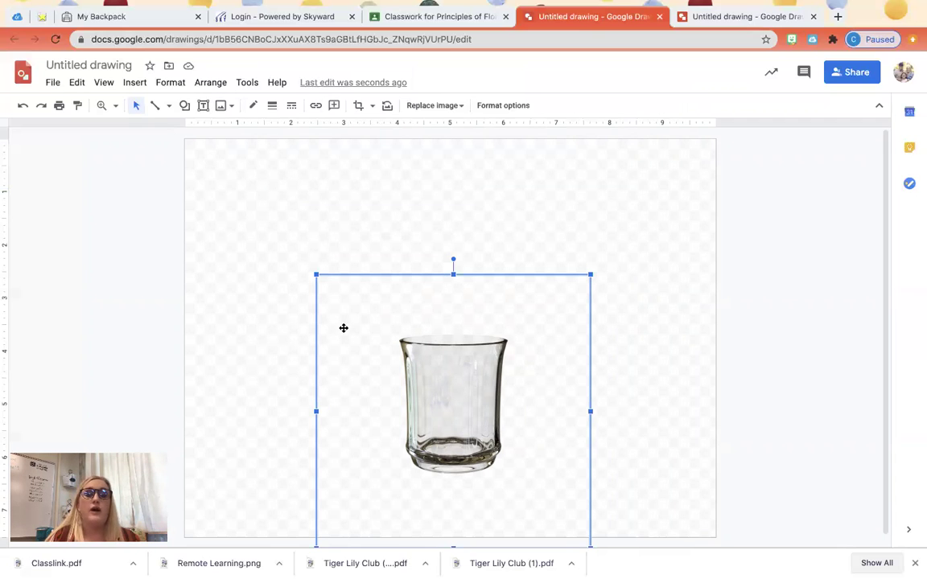
{"action": "left_click", "coordinate": [269, 262]}
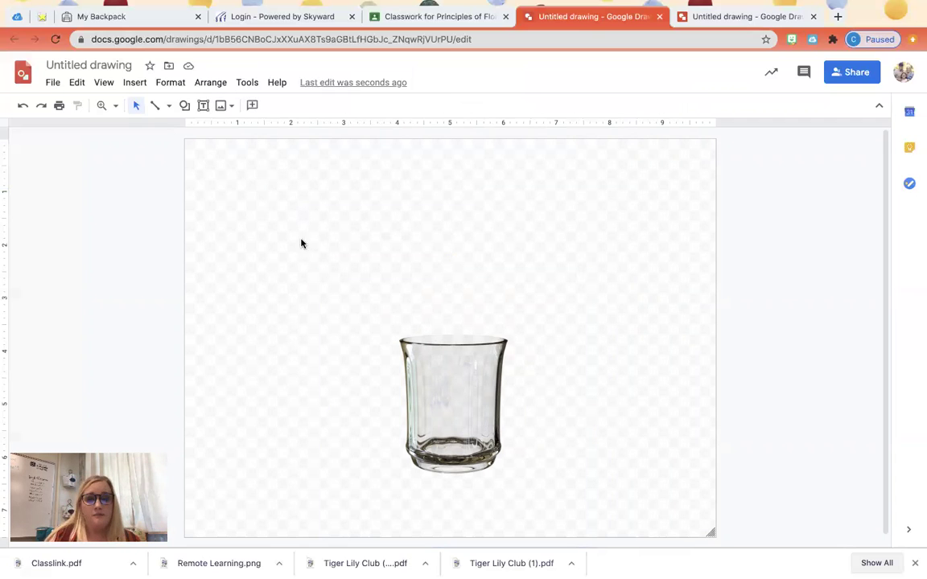
Change the web image search to 'flowers transparent background'.
{"action": "left_click", "coordinate": [228, 106]}
{"action": "left_click", "coordinate": [256, 150]}
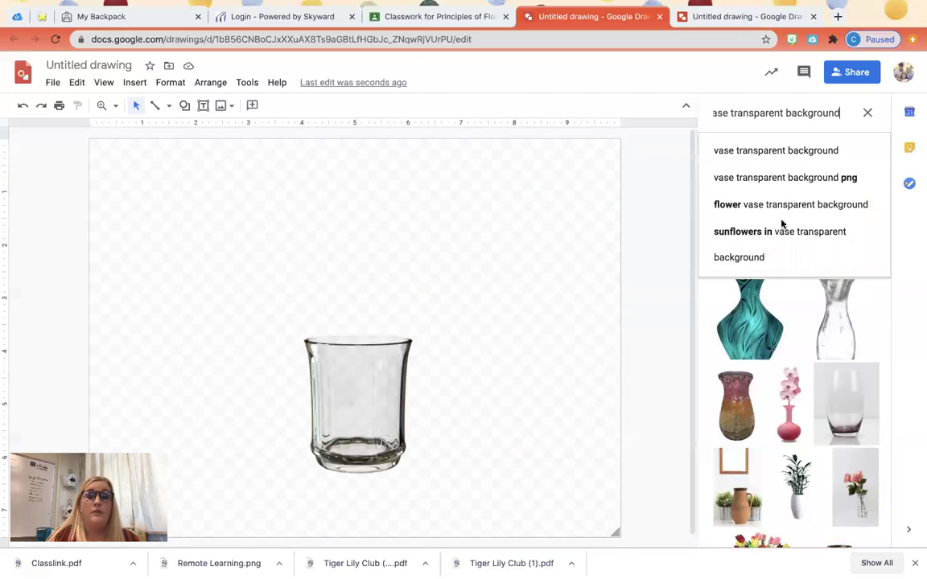
{"action": "left_click", "coordinate": [727, 113]}
{"action": "key", "text": "BackSpace"}
{"action": "key", "text": "BackSpace"}
{"action": "key", "text": "BackSpace"}
{"action": "key", "text": "BackSpace"}
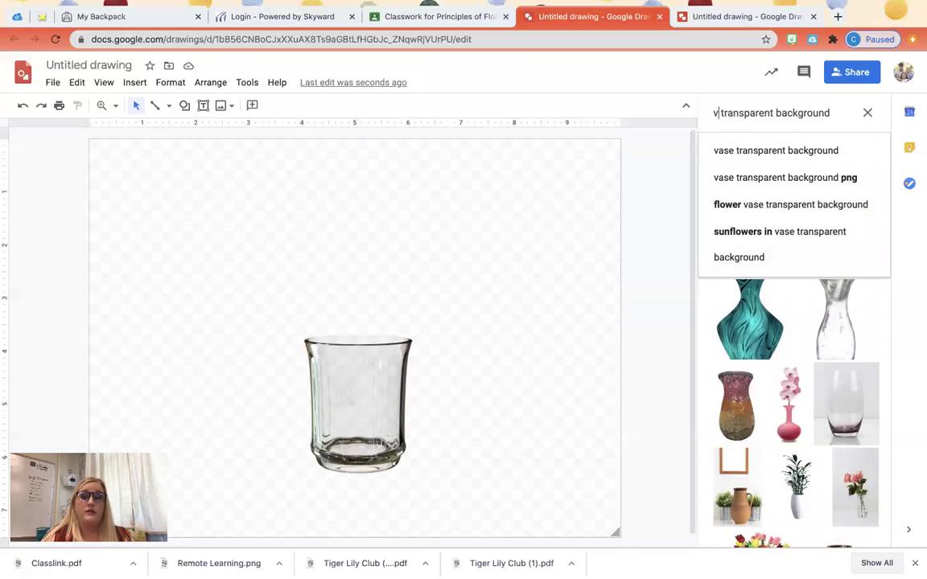
{"action": "type", "text": "flo"}
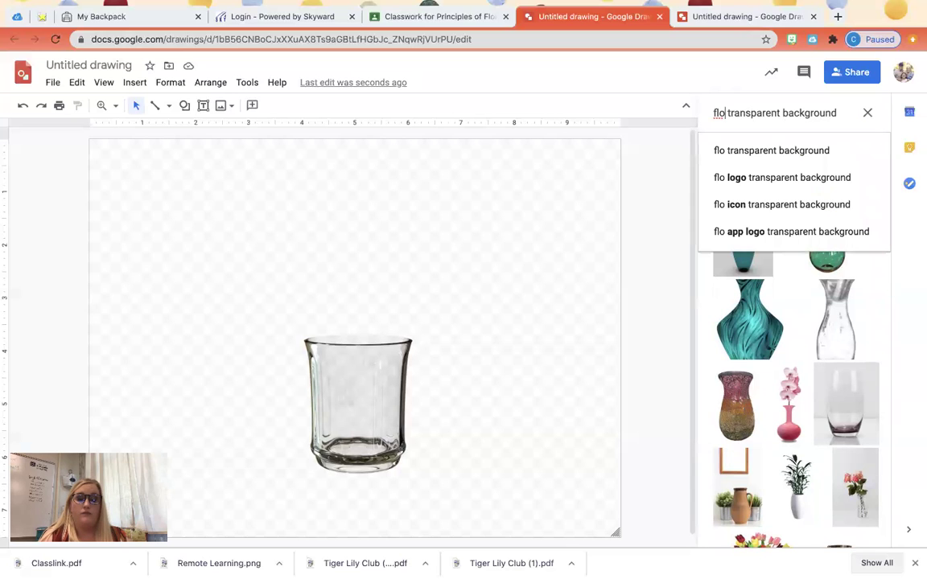
{"action": "type", "text": "wers"}
{"action": "key", "text": "Return"}
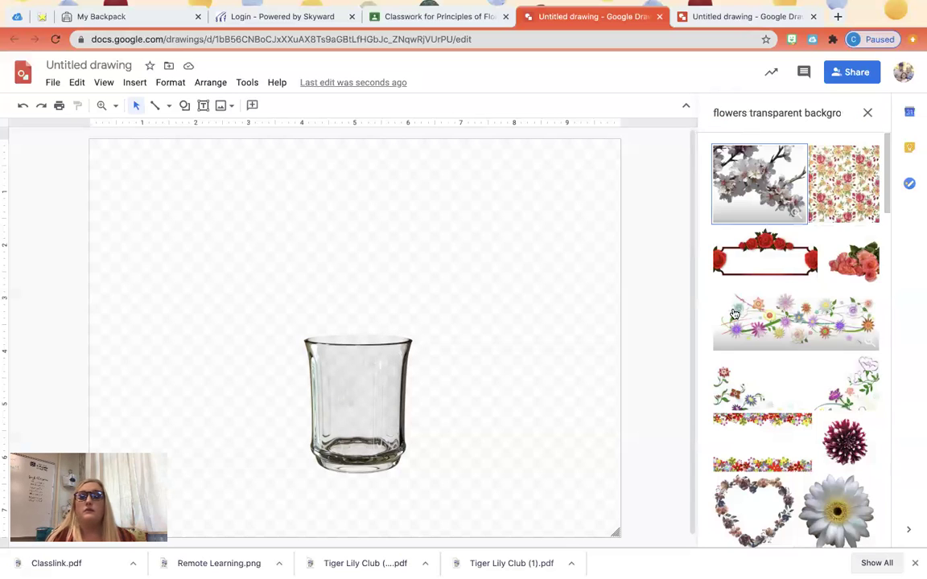
Insert the pink ranunculus result and drag it onto the glass tumbler.
{"action": "scroll", "coordinate": [792, 384], "scroll_direction": "down", "scroll_amount": 5}
{"action": "scroll", "coordinate": [793, 386], "scroll_direction": "down", "scroll_amount": 5}
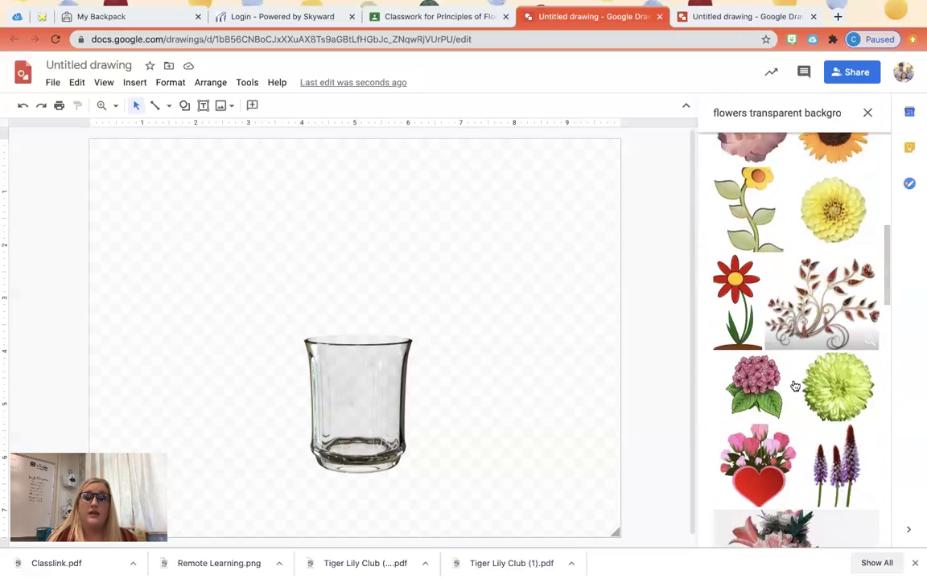
{"action": "scroll", "coordinate": [794, 387], "scroll_direction": "down", "scroll_amount": 3}
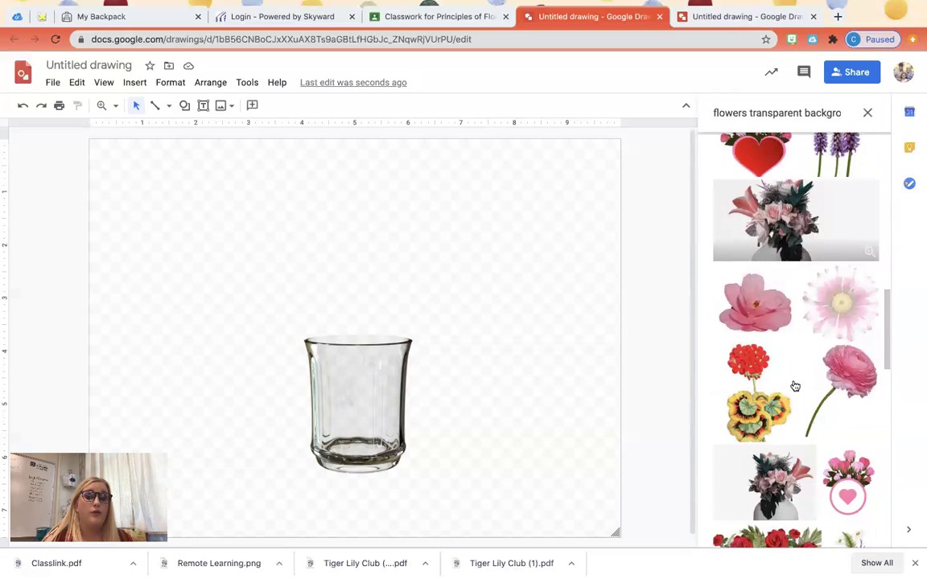
{"action": "left_click", "coordinate": [838, 370]}
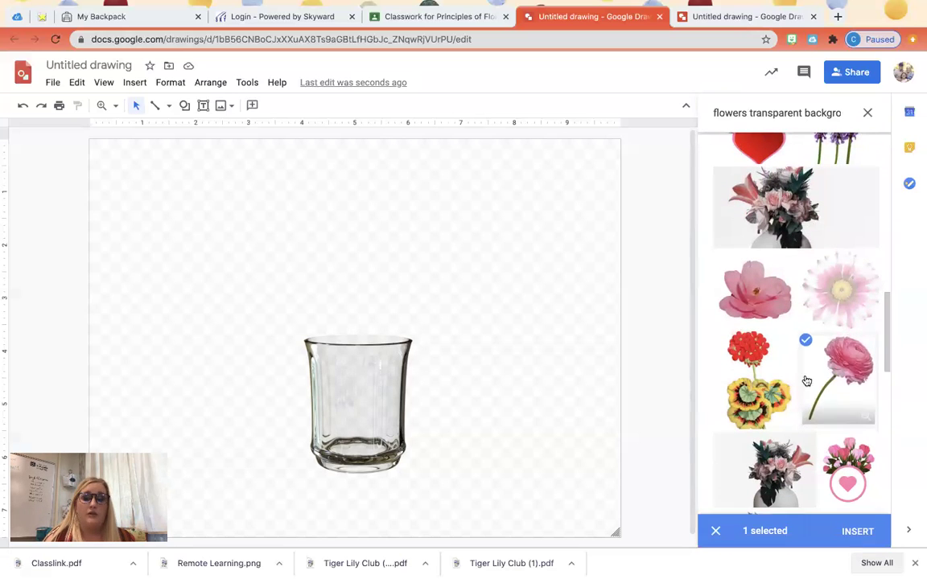
{"action": "left_click", "coordinate": [849, 532]}
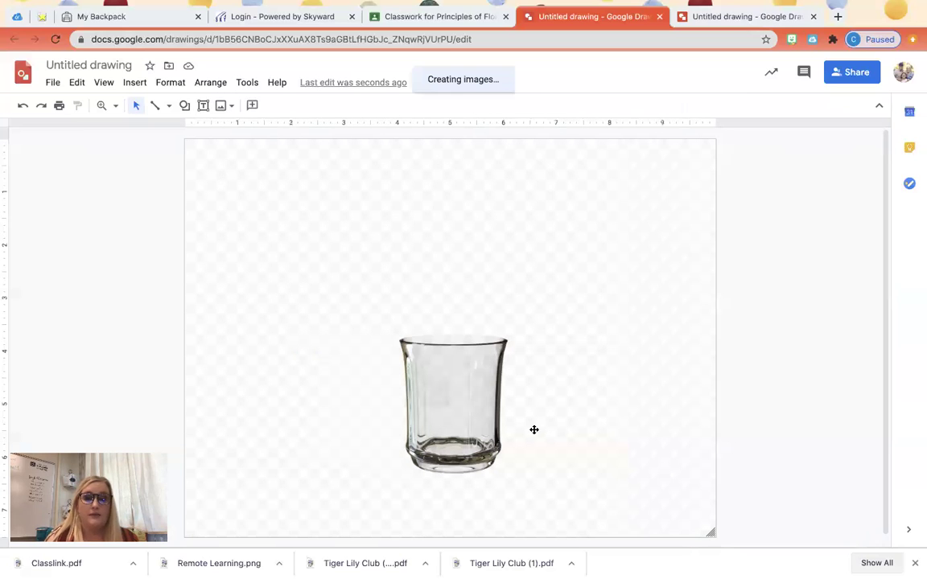
{"action": "left_click_drag", "start_coordinate": [265, 225], "coordinate": [510, 333]}
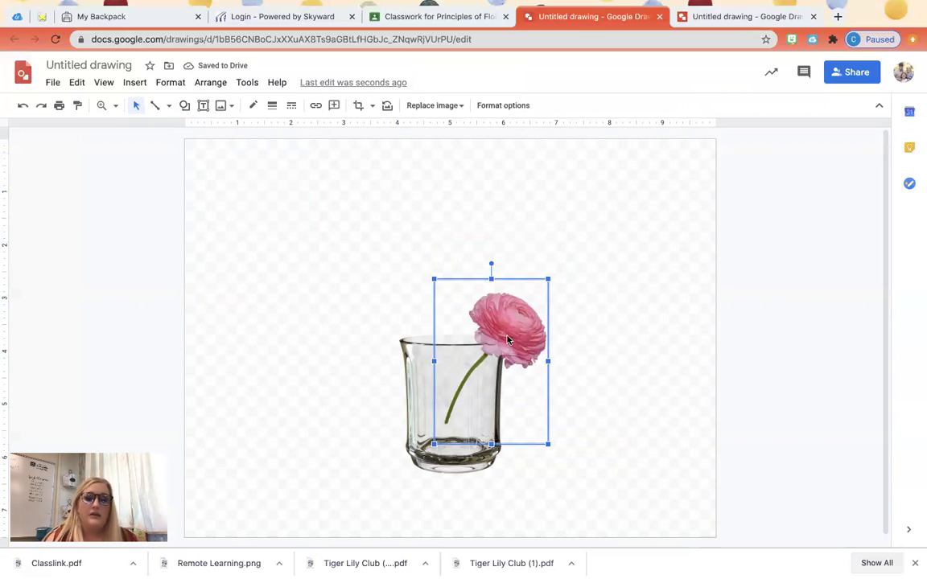
Send the ranunculus backward so it sits behind the glass.
{"action": "right_click", "coordinate": [507, 339]}
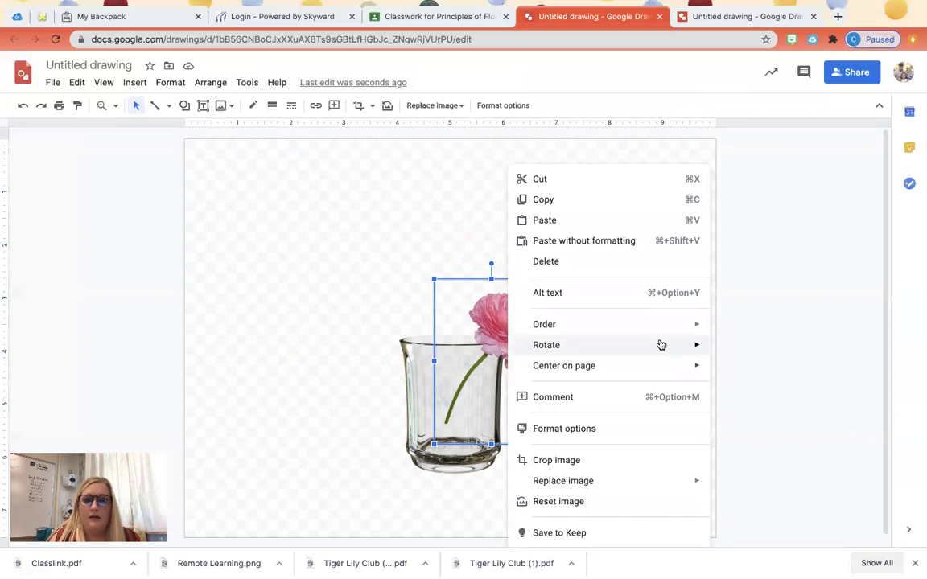
{"action": "mouse_move", "coordinate": [691, 331]}
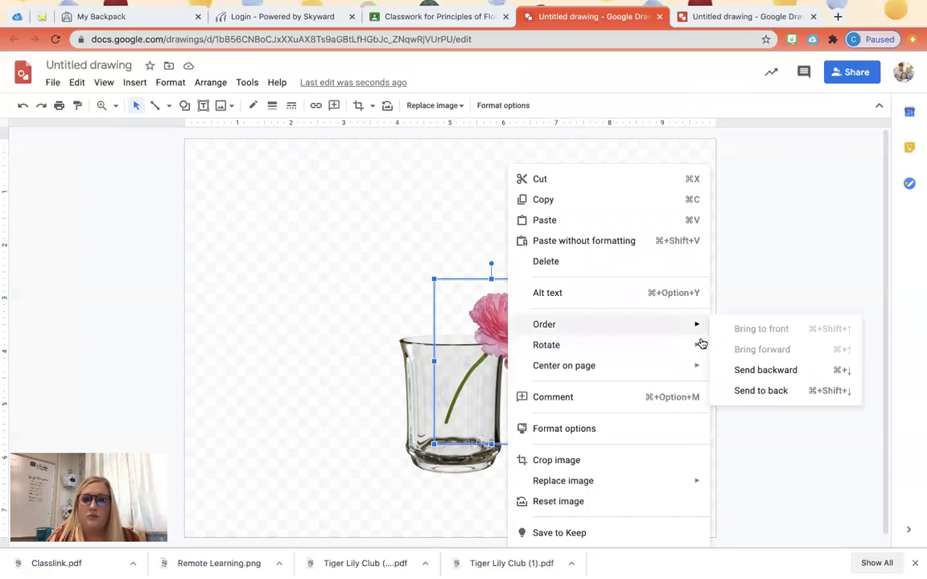
{"action": "left_click", "coordinate": [724, 369]}
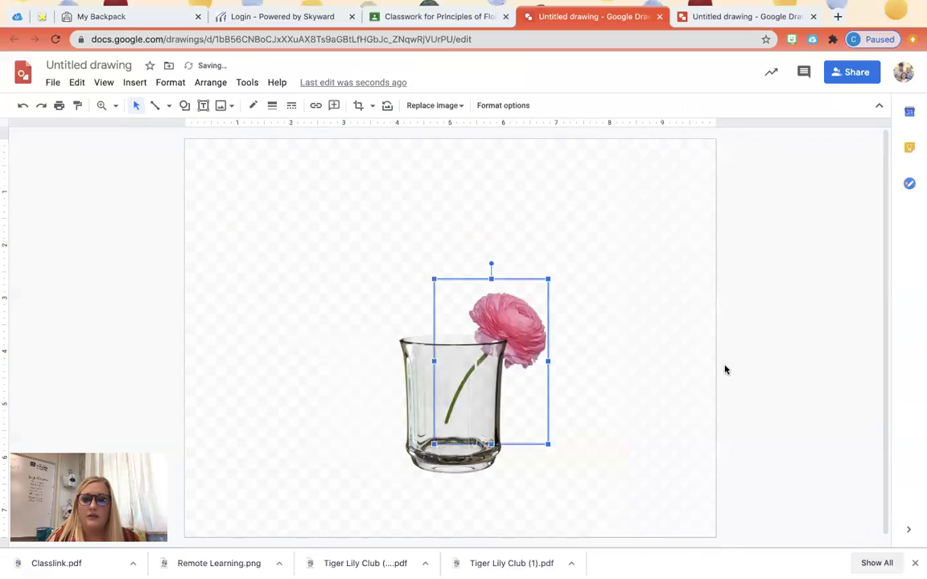
Reposition the glass and flower so the ranunculus stem stands inside the vase.
{"action": "left_click", "coordinate": [529, 320]}
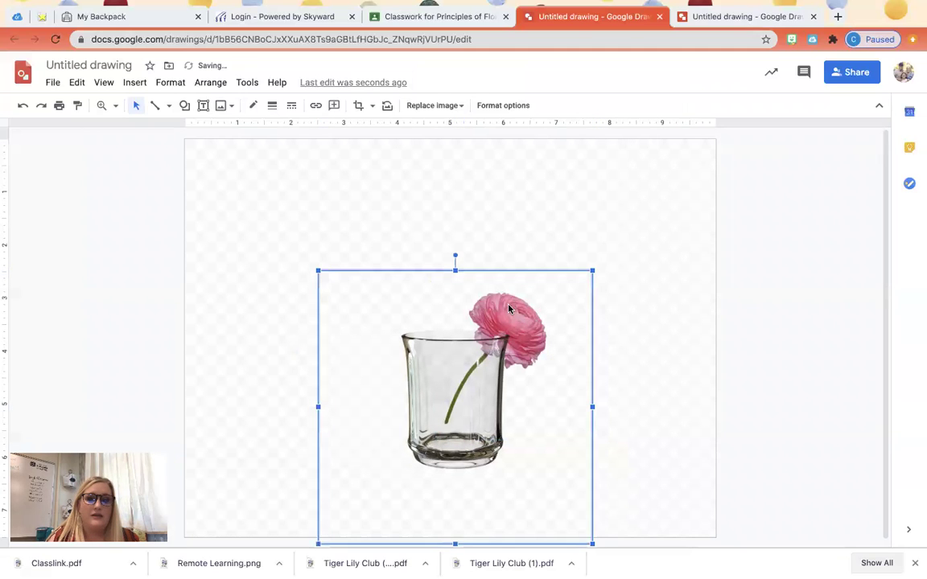
{"action": "left_click_drag", "start_coordinate": [508, 308], "coordinate": [497, 336]}
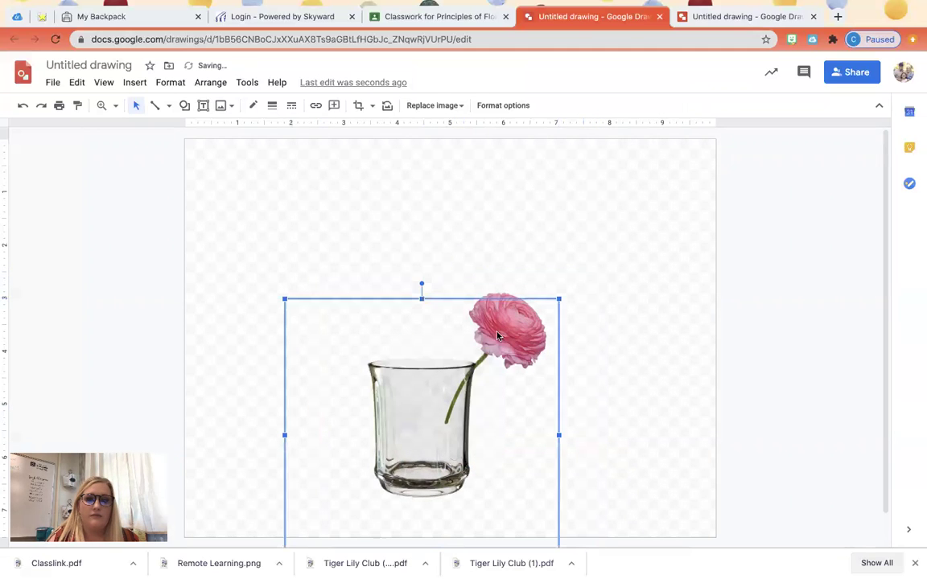
{"action": "left_click_drag", "start_coordinate": [491, 292], "coordinate": [505, 286]}
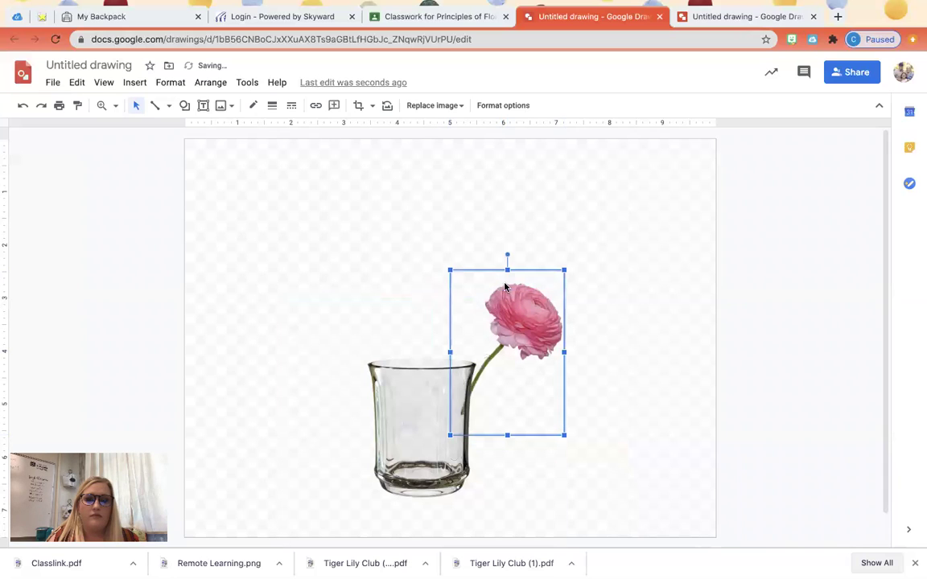
{"action": "left_click_drag", "start_coordinate": [411, 386], "coordinate": [446, 364]}
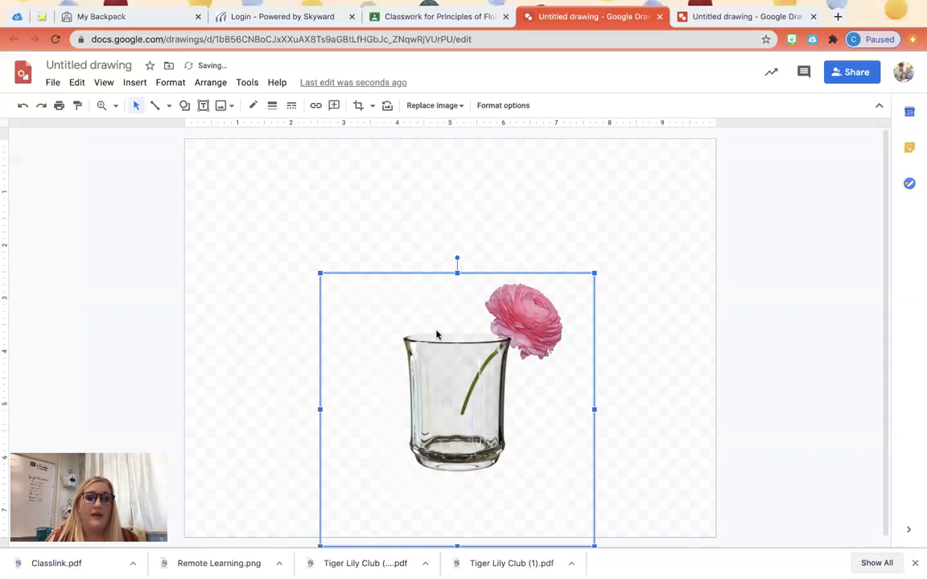
{"action": "left_click", "coordinate": [281, 368]}
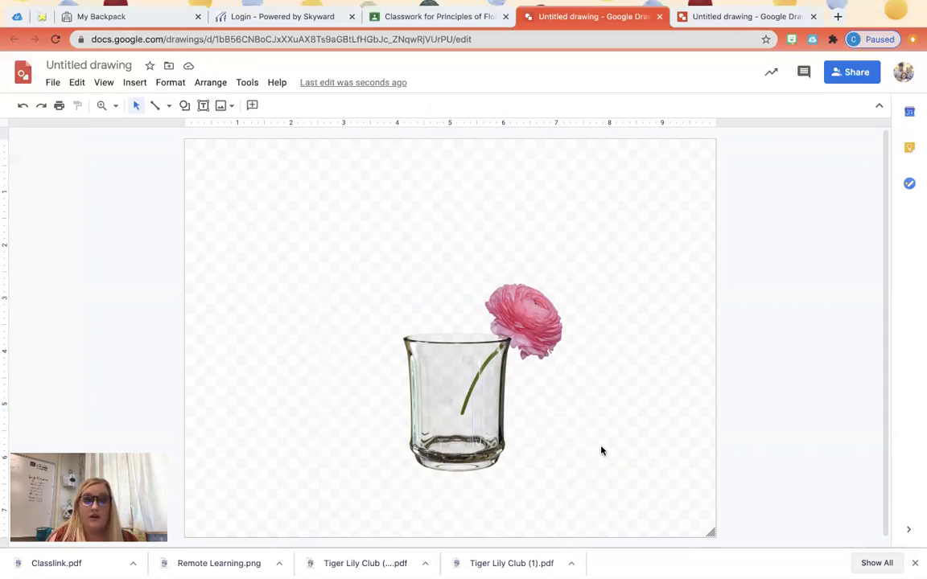
{"action": "left_click", "coordinate": [231, 106]}
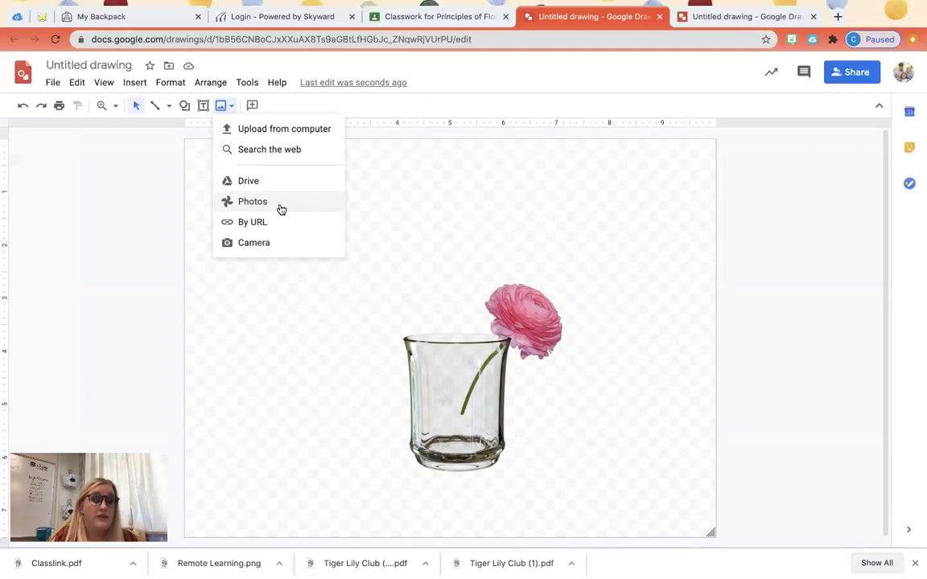
Insert a second pink ranunculus from the flowers web search.
{"action": "left_click", "coordinate": [278, 149]}
{"action": "left_click", "coordinate": [849, 360]}
{"action": "left_click", "coordinate": [848, 360]}
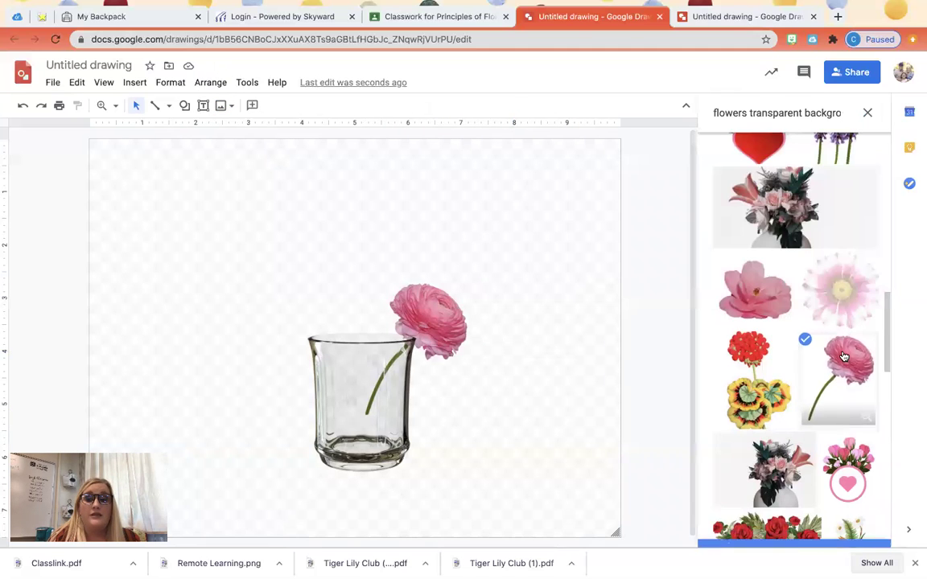
{"action": "left_click", "coordinate": [846, 540]}
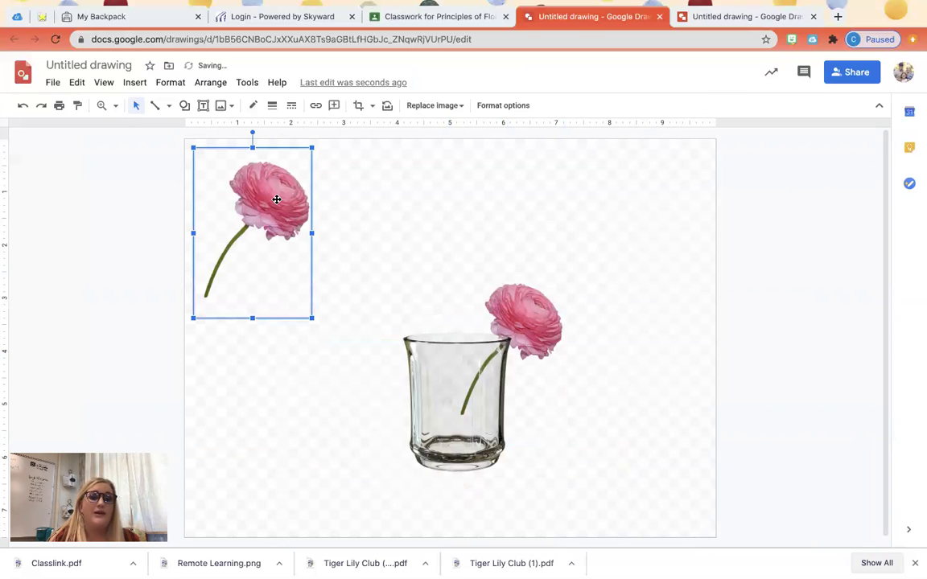
Flip the new ranunculus horizontally and place it on the glass's left side.
{"action": "right_click", "coordinate": [278, 170]}
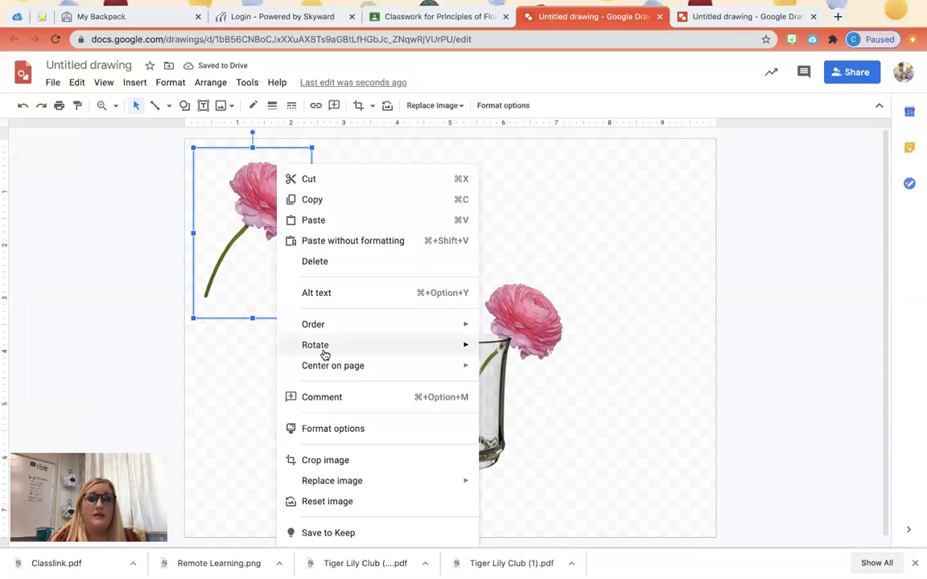
{"action": "mouse_move", "coordinate": [322, 345]}
{"action": "left_click", "coordinate": [519, 391]}
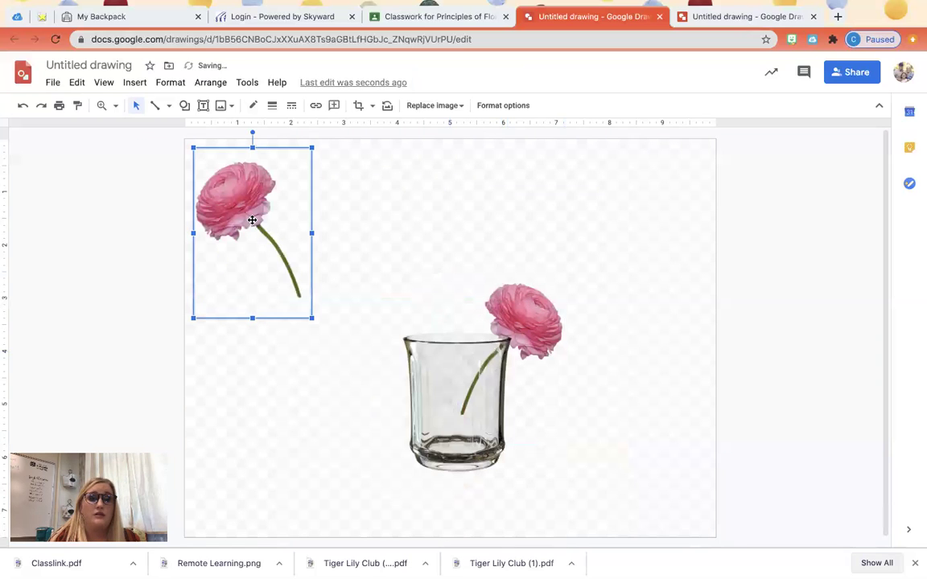
{"action": "left_click_drag", "start_coordinate": [252, 219], "coordinate": [390, 317]}
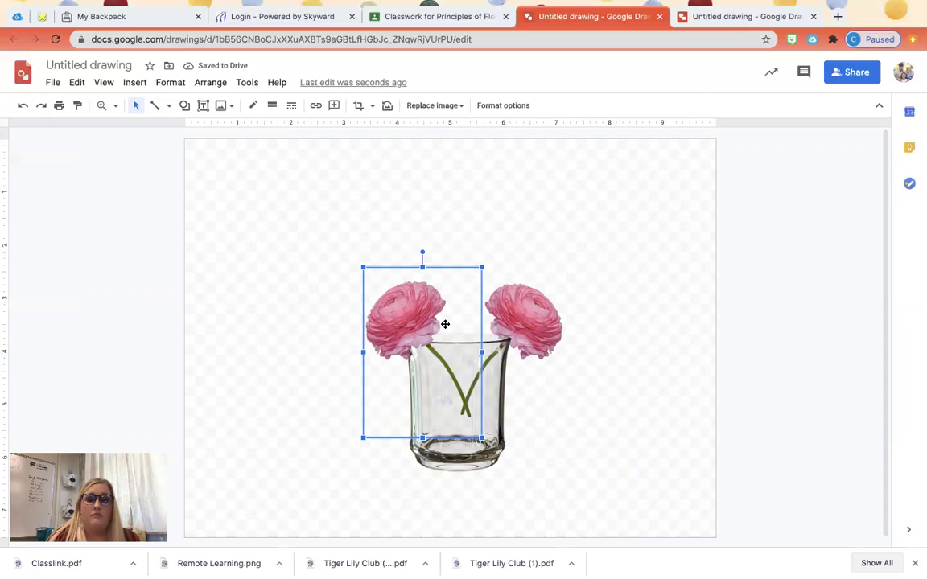
Nudge the ranunculus and tilt it slightly clockwise.
{"action": "left_click_drag", "start_coordinate": [410, 315], "coordinate": [460, 283]}
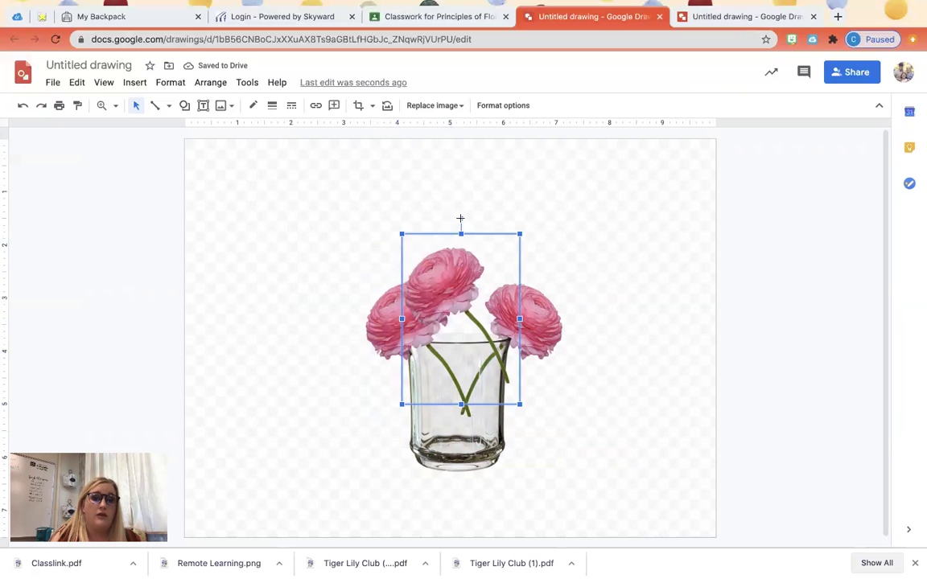
{"action": "left_click_drag", "start_coordinate": [461, 218], "coordinate": [482, 224]}
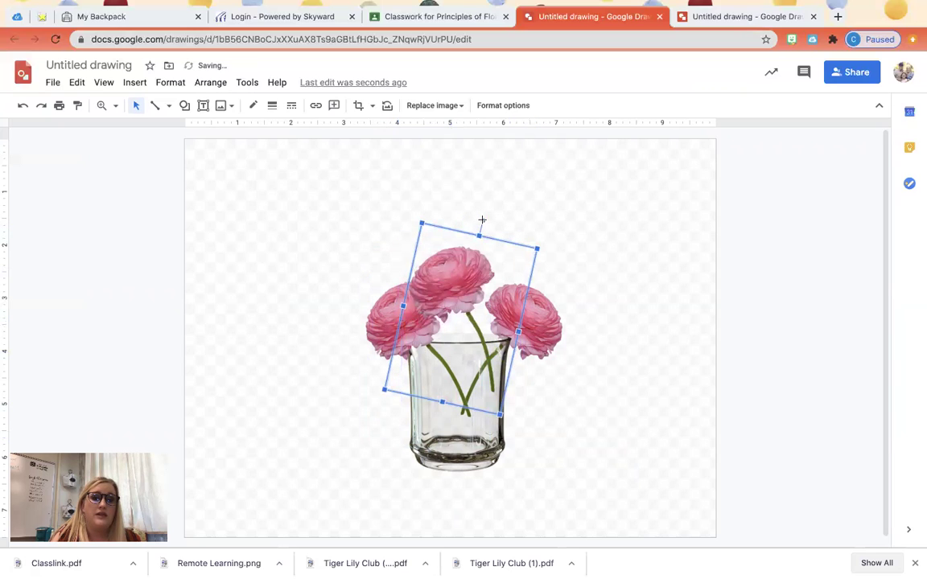
{"action": "left_click_drag", "start_coordinate": [484, 220], "coordinate": [495, 222]}
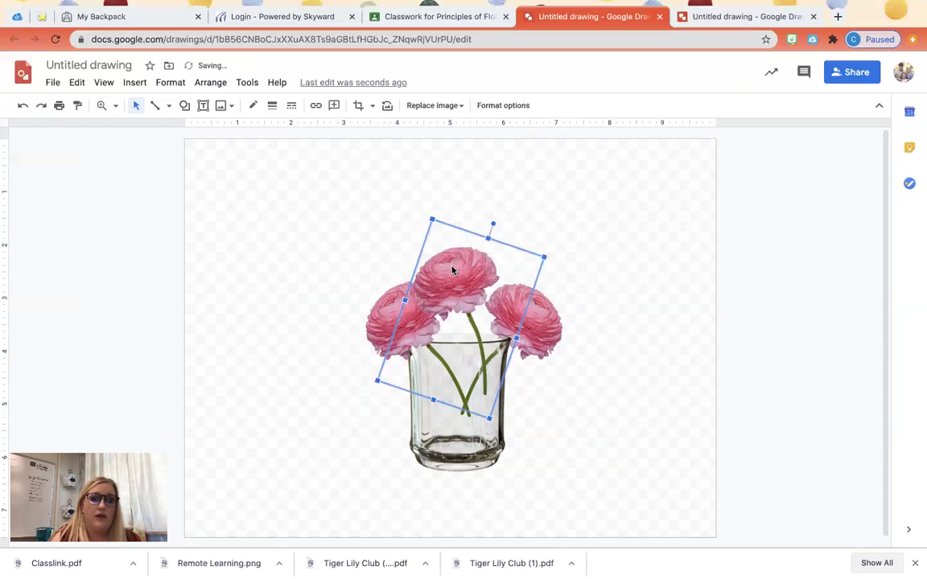
Send the tilted ranunculus one layer backward and rotate it a little further clockwise.
{"action": "right_click", "coordinate": [406, 239]}
{"action": "mouse_move", "coordinate": [510, 366]}
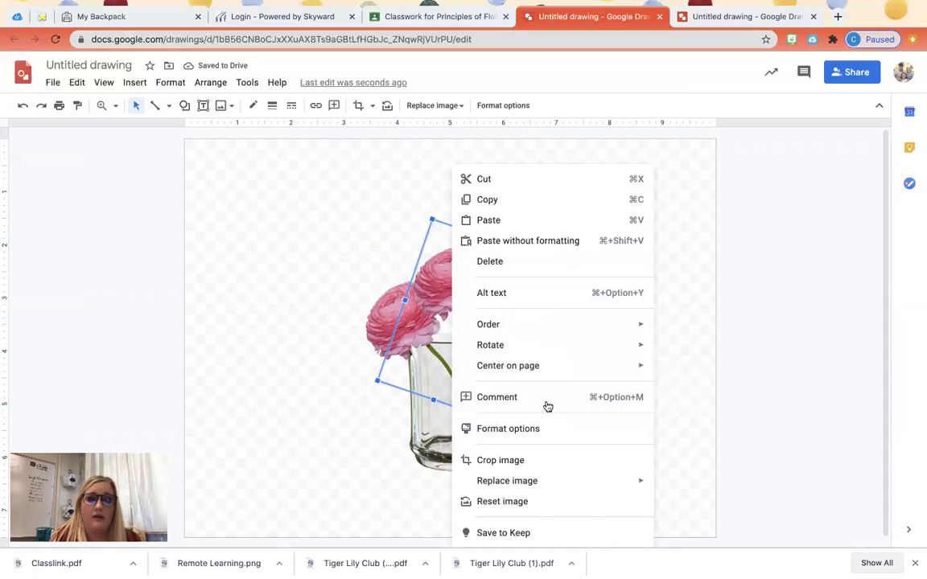
{"action": "mouse_move", "coordinate": [637, 325]}
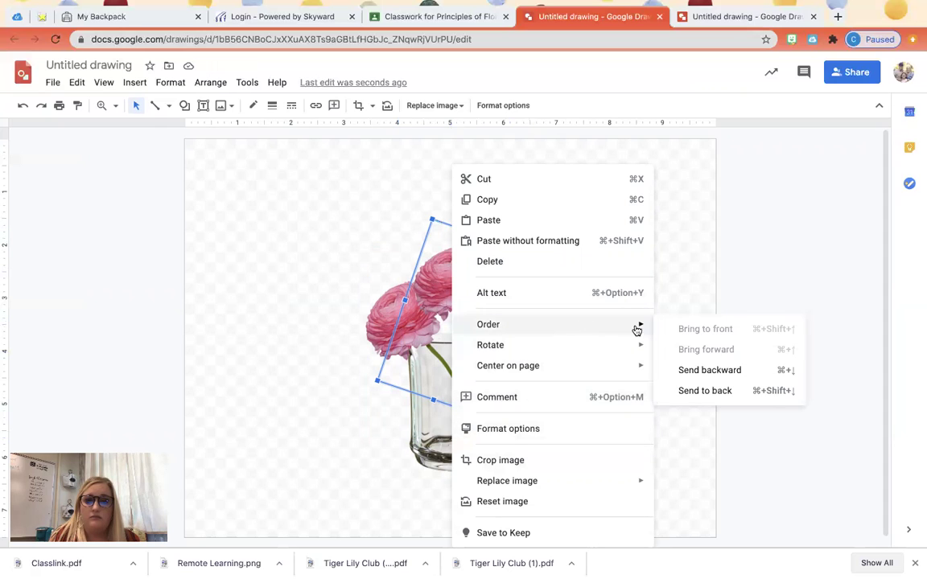
{"action": "left_click", "coordinate": [699, 370]}
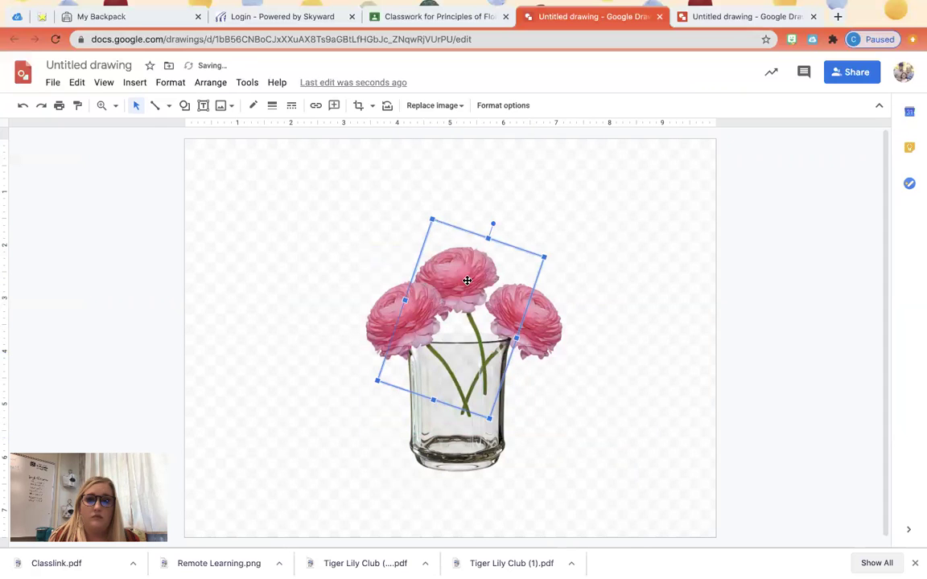
{"action": "left_click_drag", "start_coordinate": [494, 224], "coordinate": [505, 231]}
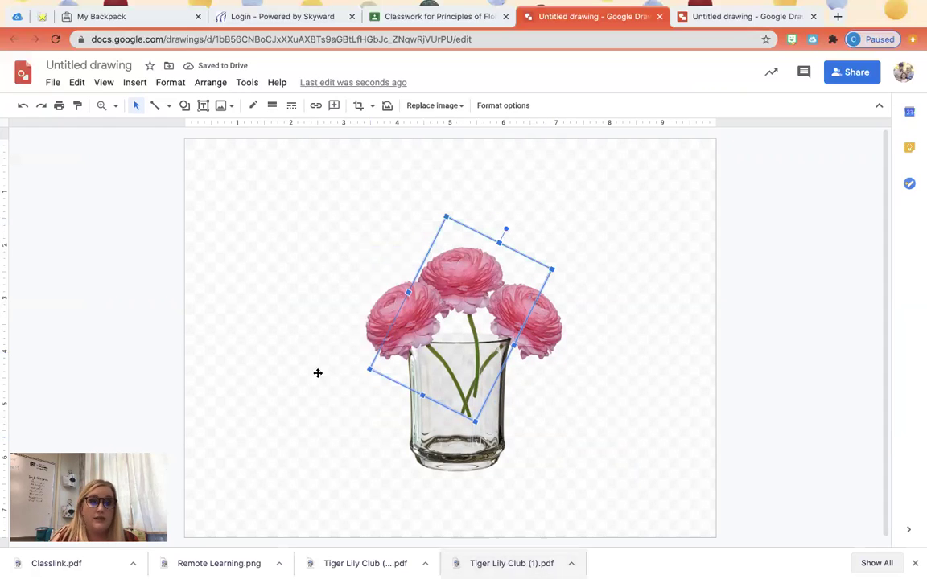
{"action": "left_click", "coordinate": [228, 111]}
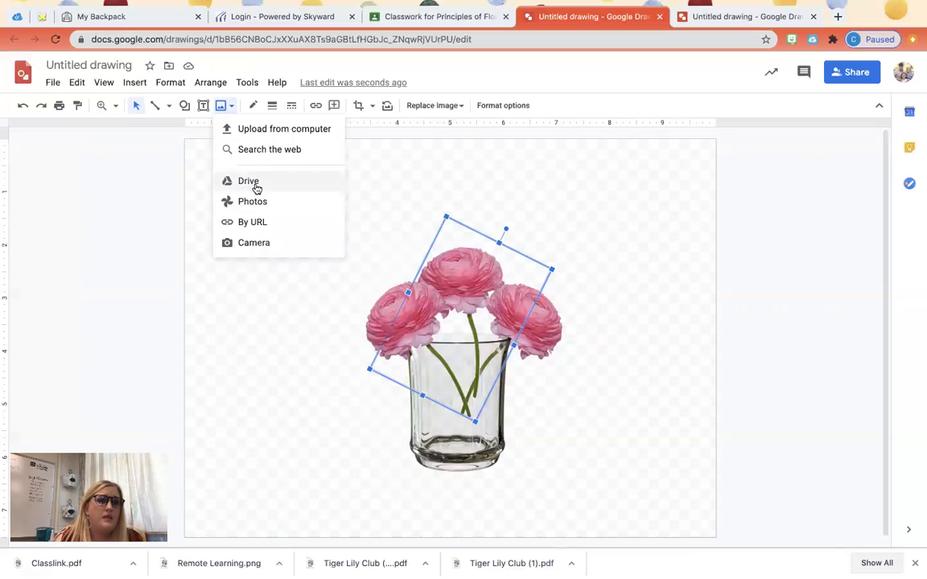
{"action": "left_click", "coordinate": [285, 152]}
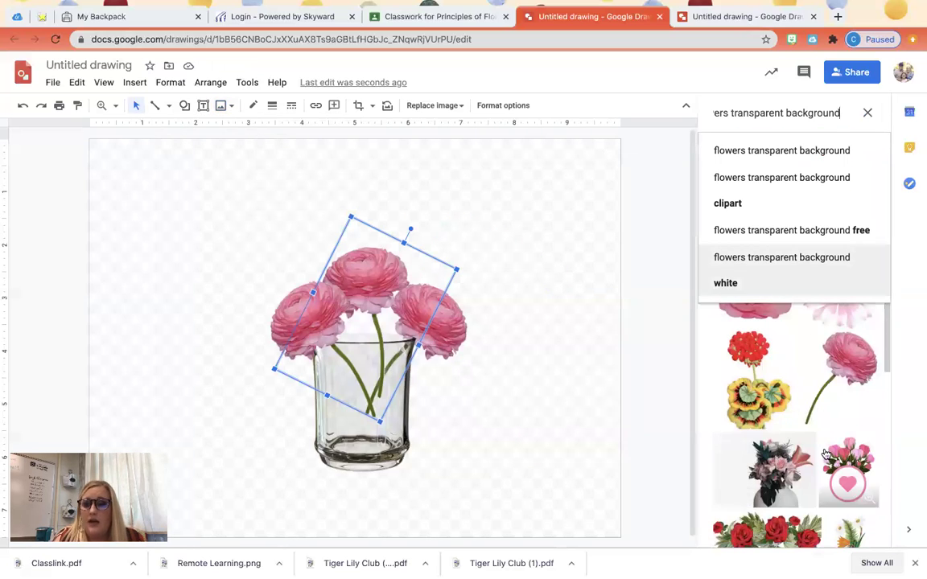
{"action": "scroll", "coordinate": [836, 458], "scroll_direction": "down", "scroll_amount": 5}
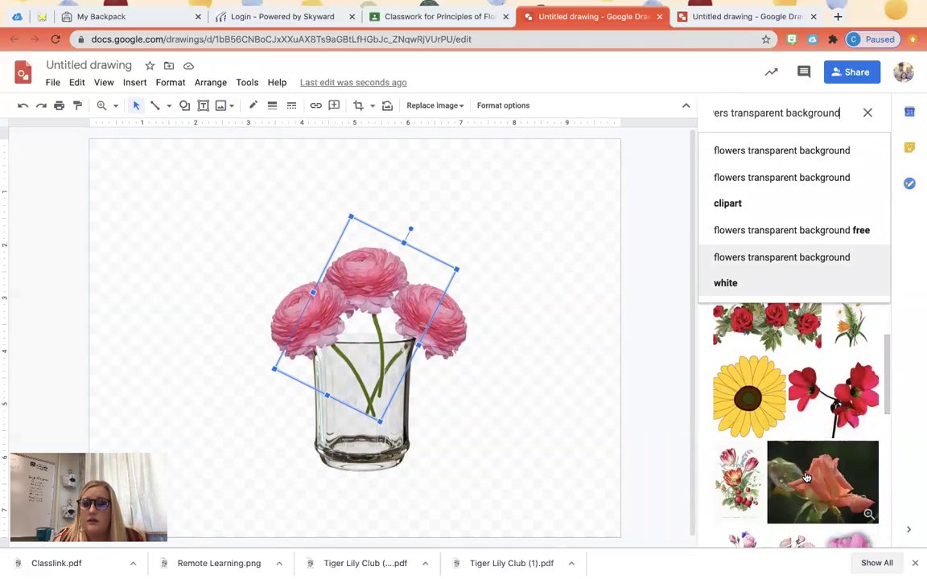
{"action": "scroll", "coordinate": [821, 459], "scroll_direction": "down", "scroll_amount": 3}
{"action": "scroll", "coordinate": [806, 477], "scroll_direction": "down", "scroll_amount": 10}
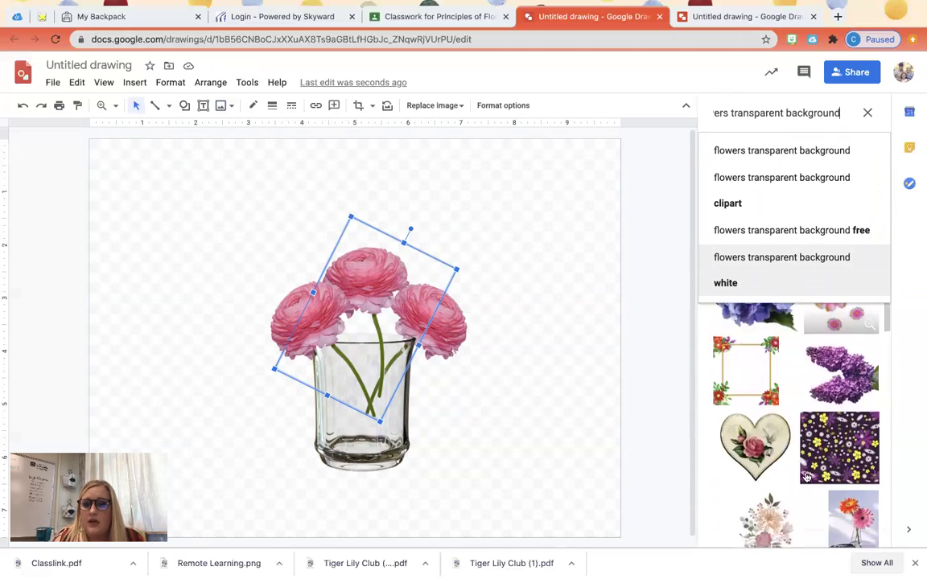
{"action": "scroll", "coordinate": [806, 477], "scroll_direction": "down", "scroll_amount": 8}
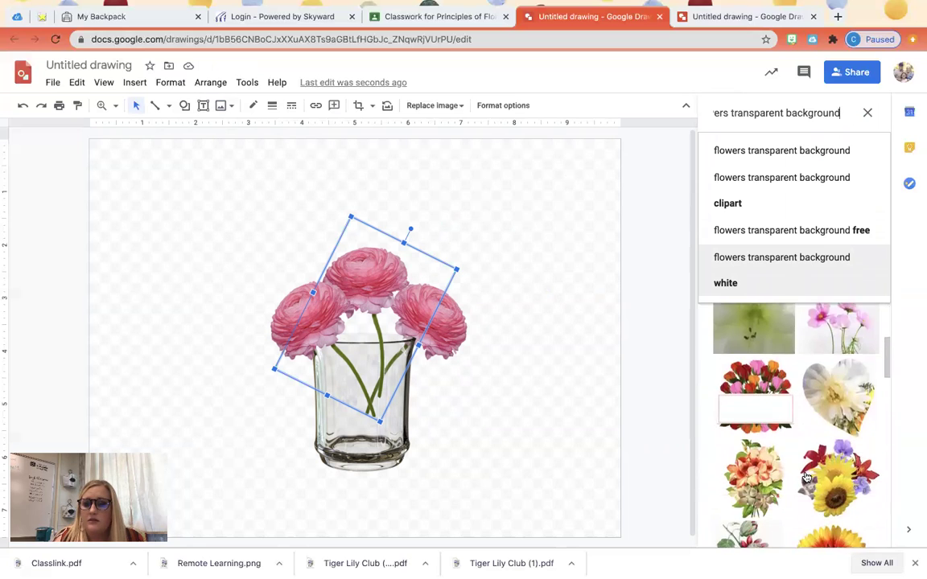
{"action": "scroll", "coordinate": [805, 477], "scroll_direction": "down", "scroll_amount": 1}
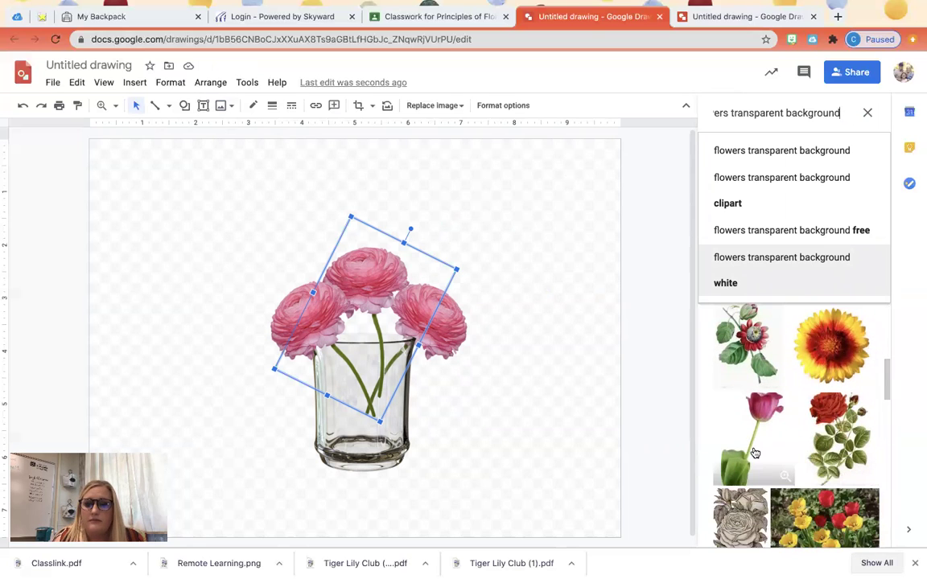
{"action": "scroll", "coordinate": [814, 430], "scroll_direction": "down", "scroll_amount": 5}
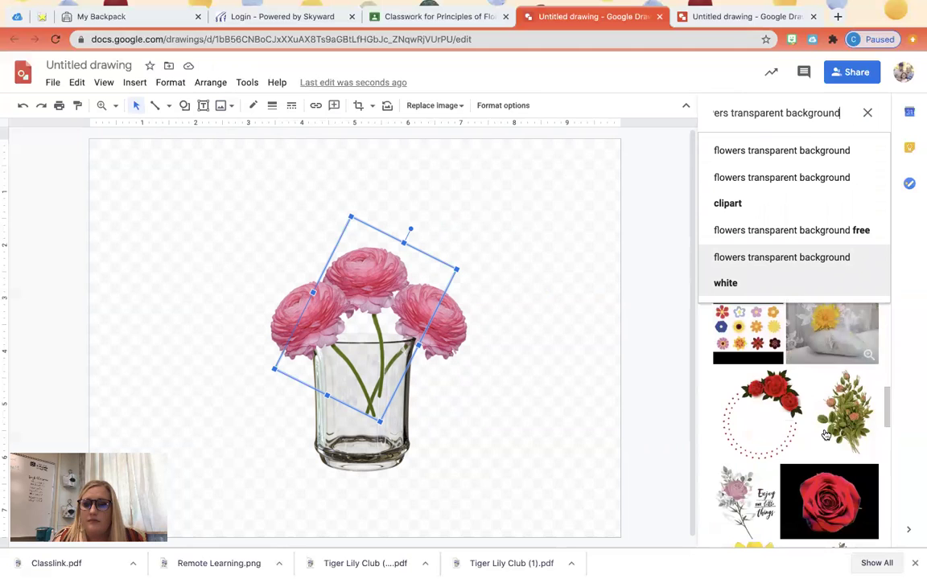
{"action": "scroll", "coordinate": [825, 434], "scroll_direction": "down", "scroll_amount": 2}
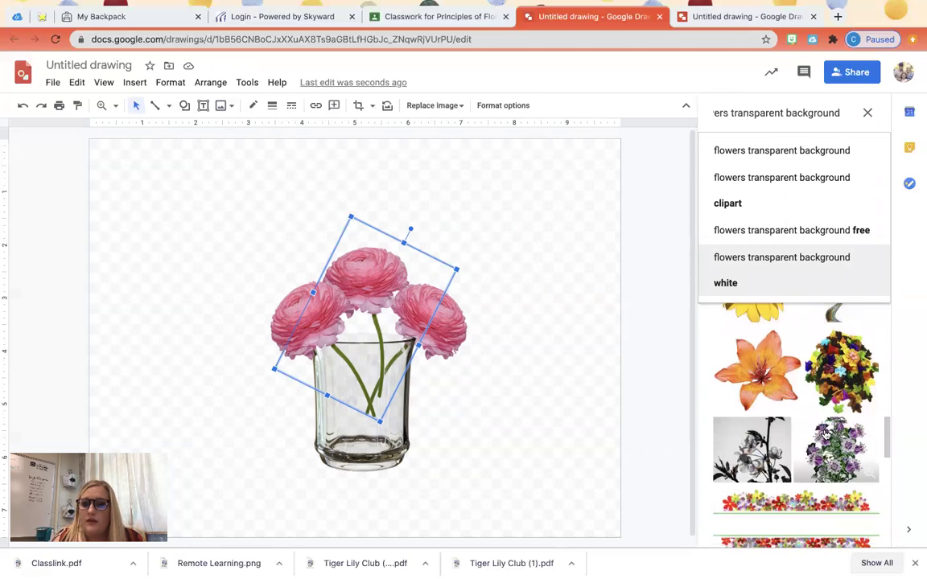
{"action": "left_click", "coordinate": [739, 384]}
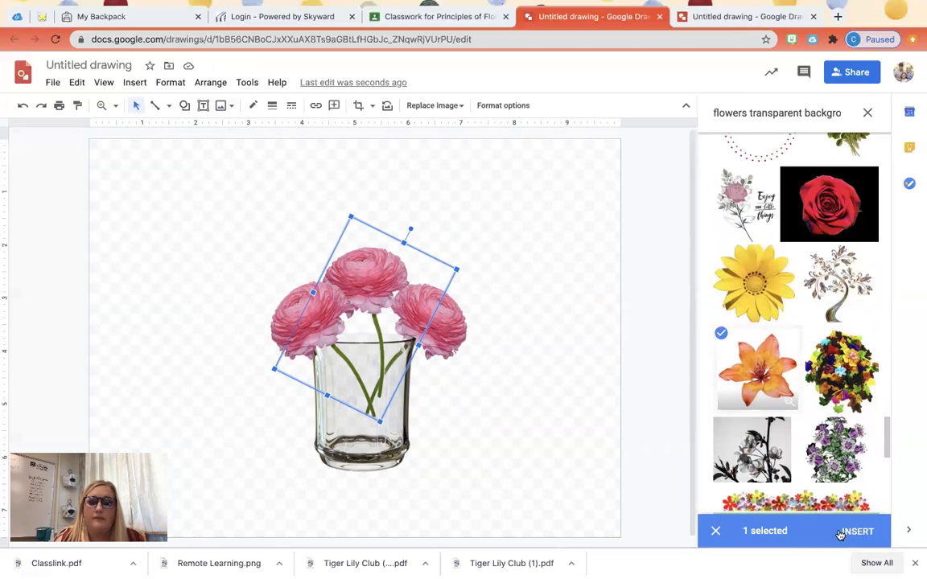
{"action": "left_click", "coordinate": [849, 528]}
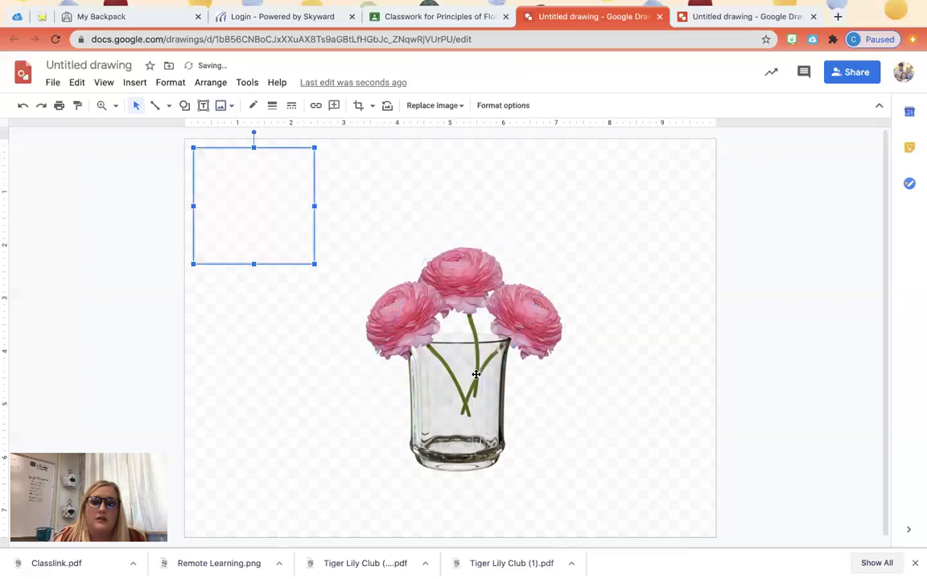
{"action": "left_click_drag", "start_coordinate": [278, 205], "coordinate": [465, 348]}
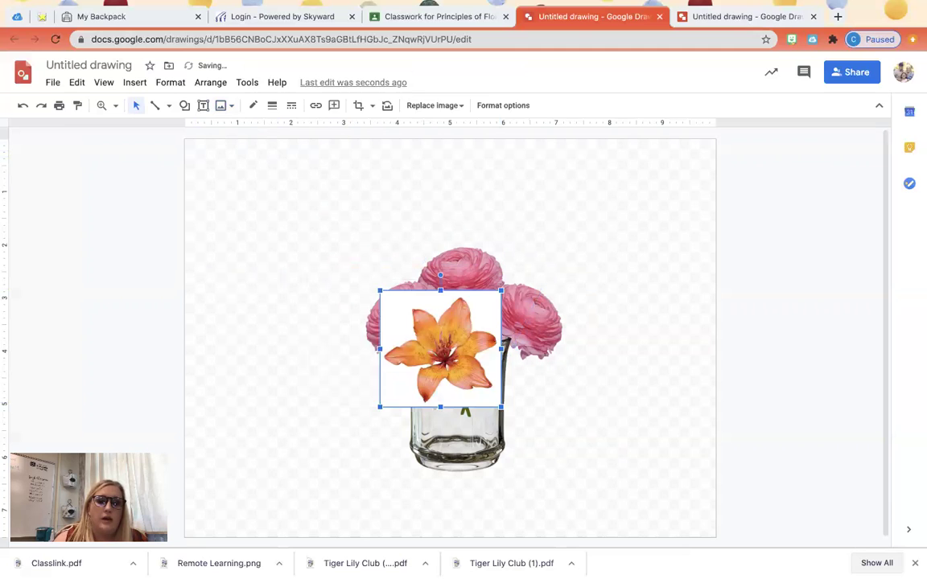
{"action": "key", "text": "Delete"}
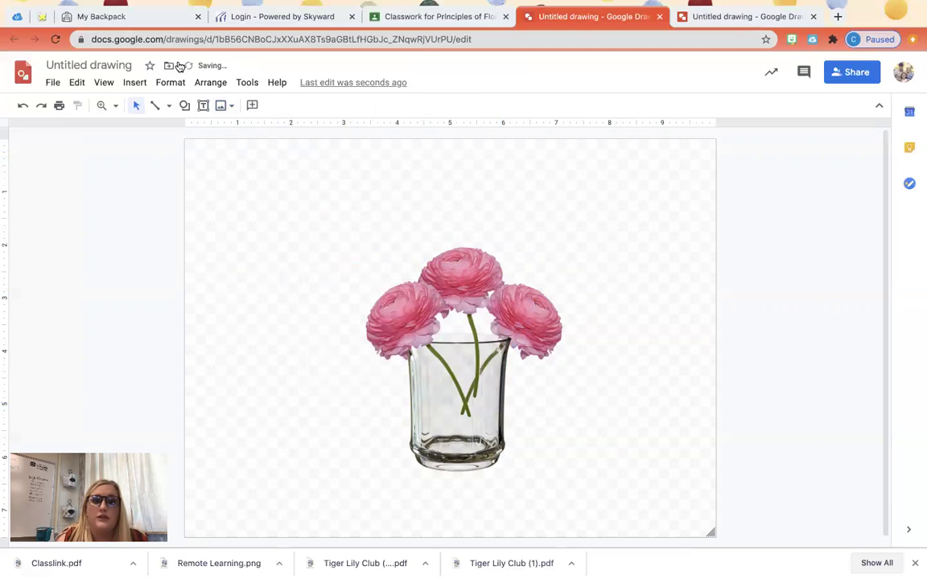
Insert the white daisy from the 'flowers transparent background' web search.
{"action": "left_click", "coordinate": [230, 107]}
{"action": "left_click", "coordinate": [243, 149]}
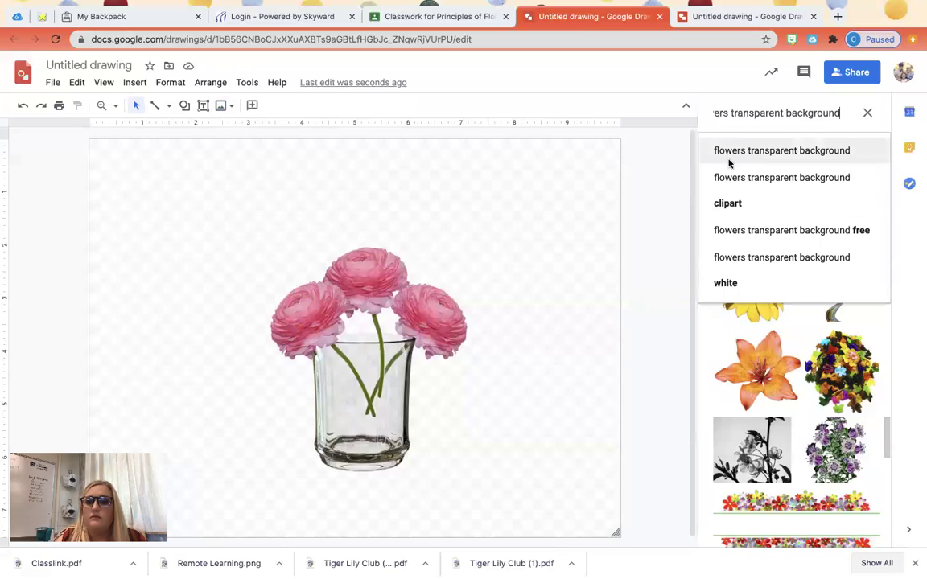
{"action": "left_click", "coordinate": [699, 154]}
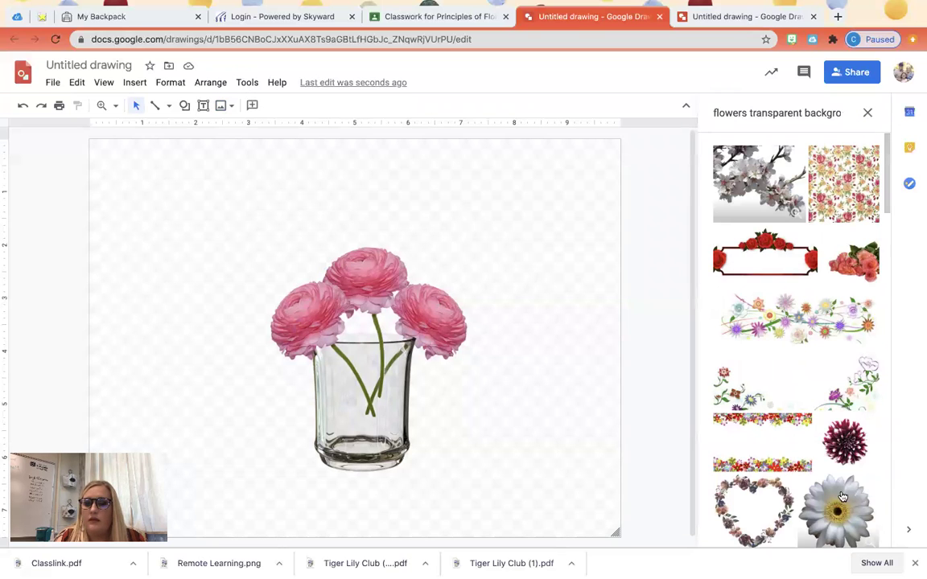
{"action": "left_click", "coordinate": [837, 495]}
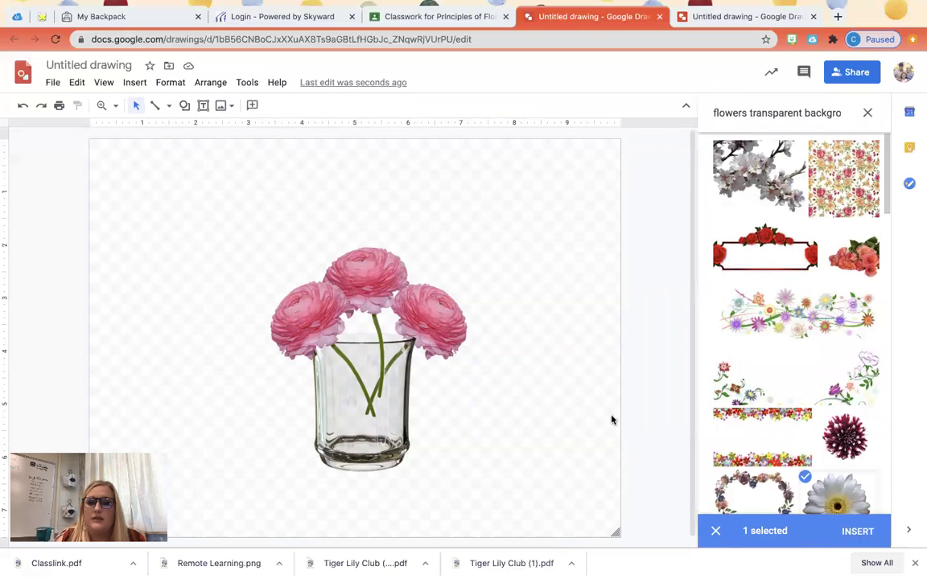
{"action": "left_click", "coordinate": [858, 532]}
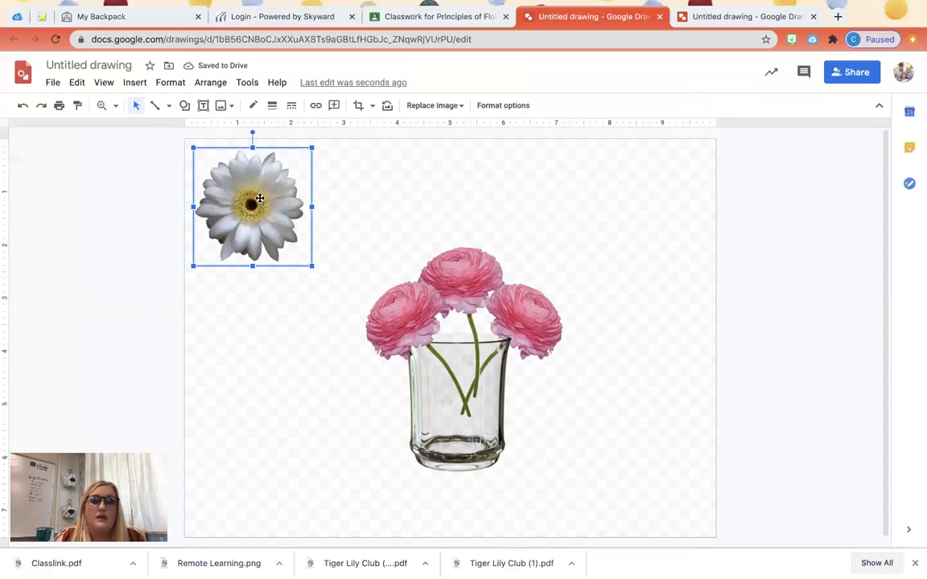
Shrink the daisy and set it in front of the glass vase.
{"action": "left_click_drag", "start_coordinate": [260, 198], "coordinate": [453, 341]}
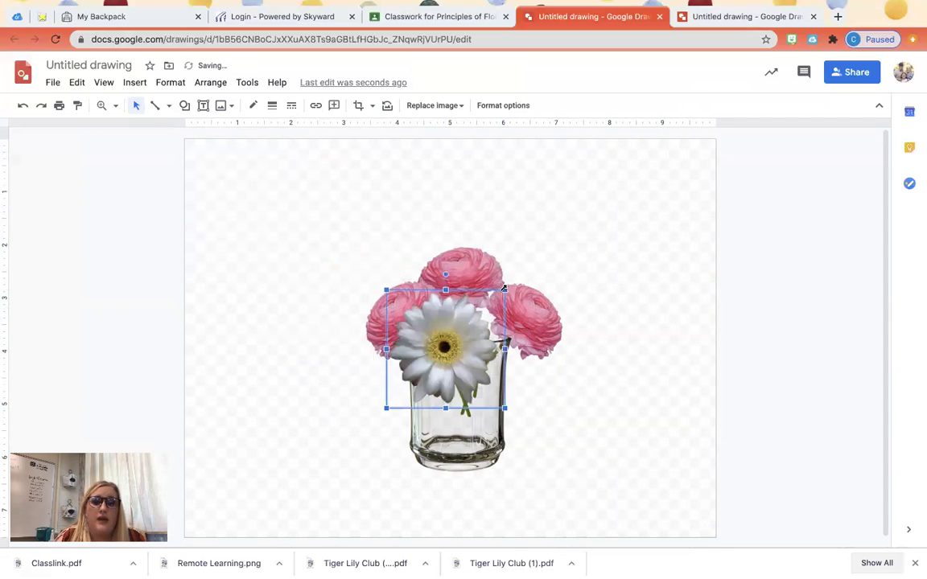
{"action": "left_click_drag", "start_coordinate": [504, 288], "coordinate": [475, 319]}
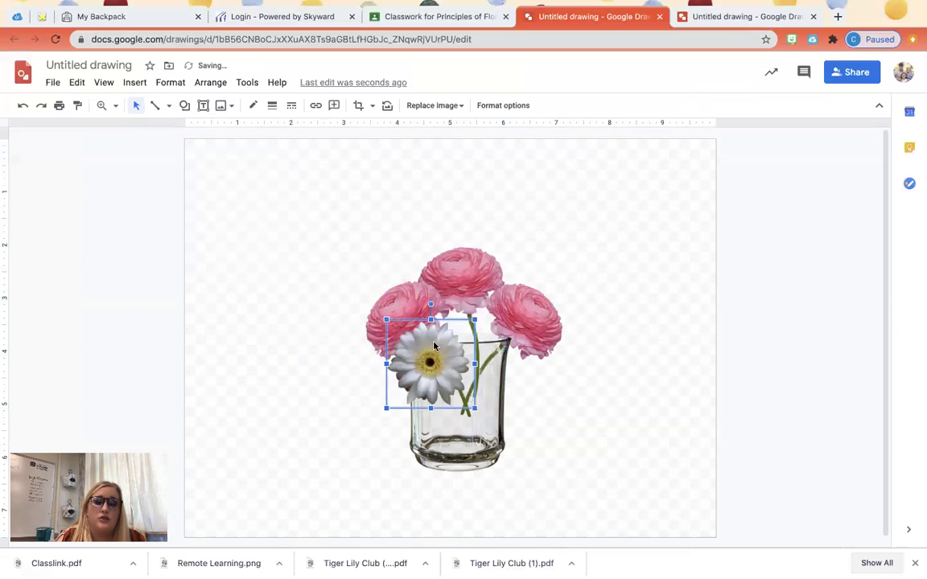
{"action": "left_click_drag", "start_coordinate": [434, 346], "coordinate": [449, 340]}
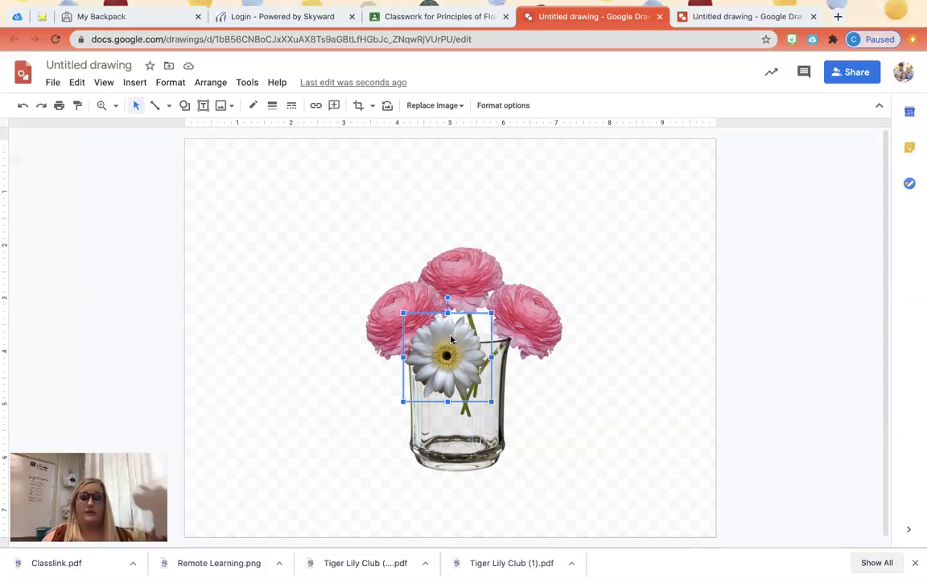
Delete the daisy, each pink ranunculus and the glass tumbler one by one.
{"action": "key", "text": "Delete"}
{"action": "left_click", "coordinate": [477, 379]}
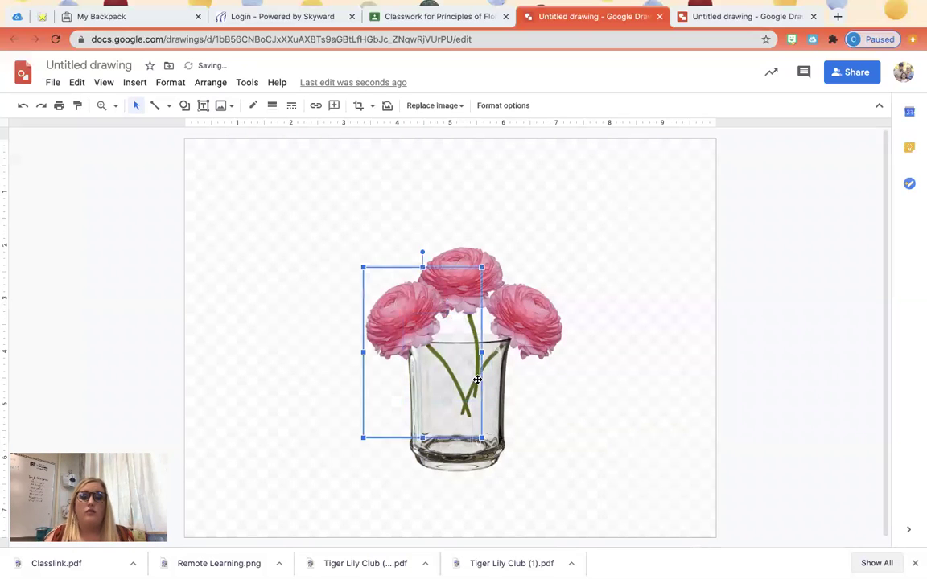
{"action": "key", "text": "Delete"}
{"action": "left_click", "coordinate": [470, 302]}
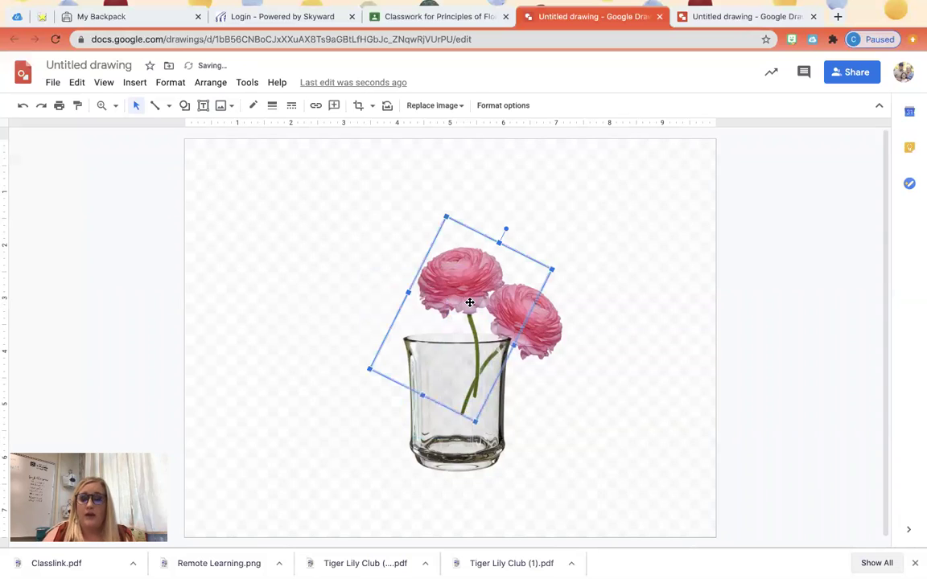
{"action": "key", "text": "Delete"}
{"action": "left_click", "coordinate": [531, 306]}
{"action": "key", "text": "Delete"}
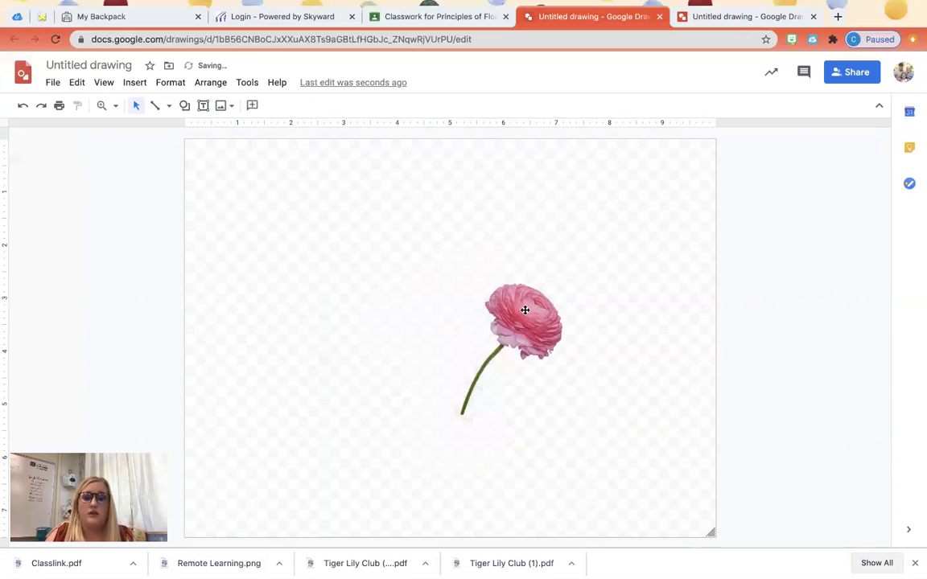
{"action": "left_click", "coordinate": [525, 317]}
{"action": "key", "text": "Delete"}
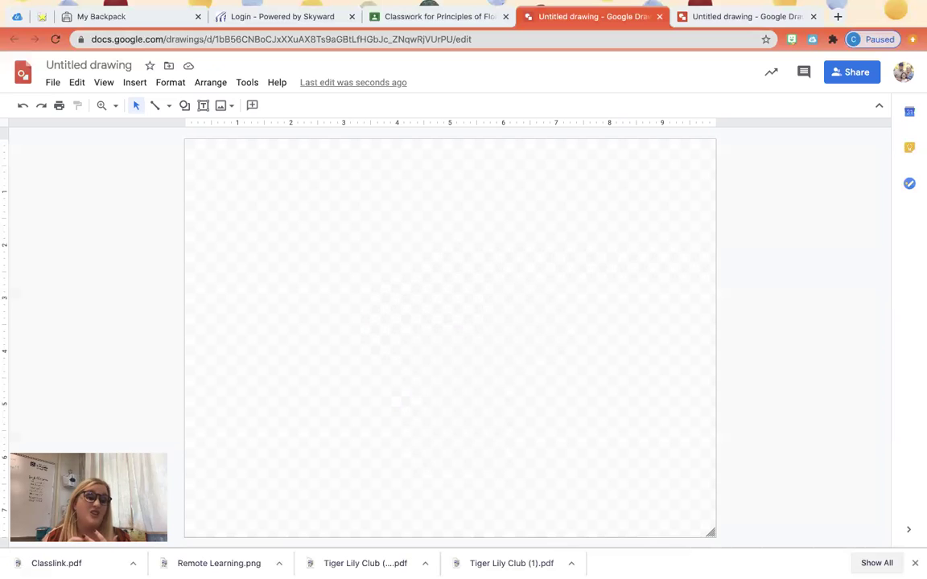
Search web images for 'sugar skull transparent background'.
{"action": "left_click", "coordinate": [220, 109]}
{"action": "left_click", "coordinate": [251, 150]}
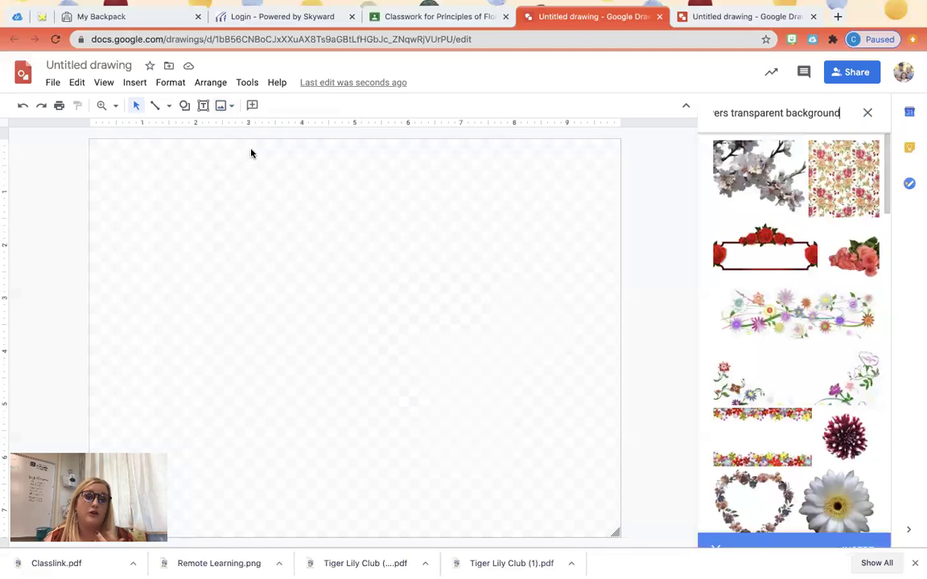
{"action": "left_click", "coordinate": [777, 115]}
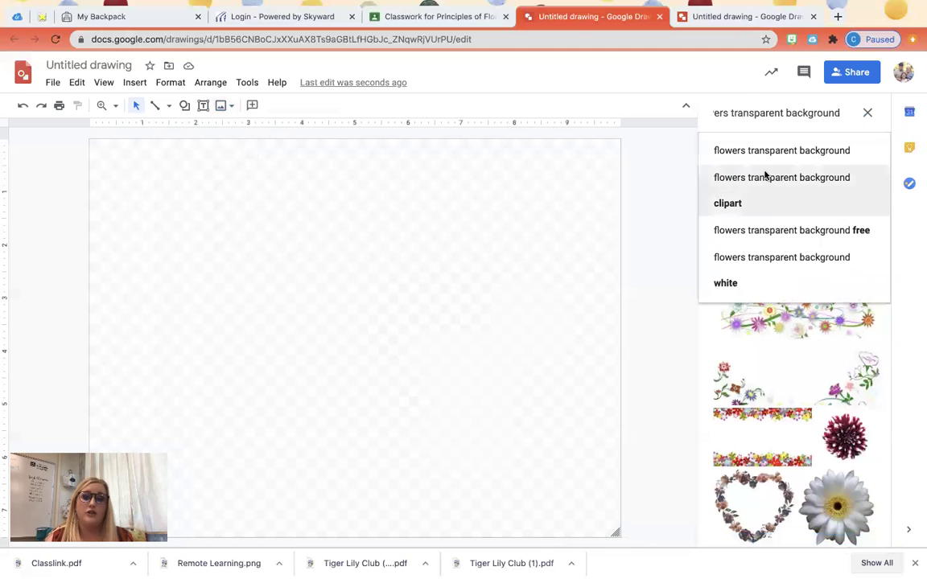
{"action": "left_click", "coordinate": [727, 112]}
{"action": "key", "text": "BackSpace"}
{"action": "key", "text": "BackSpace"}
{"action": "key", "text": "BackSpace"}
{"action": "key", "text": "BackSpace"}
{"action": "key", "text": "BackSpace"}
{"action": "key", "text": "BackSpace"}
{"action": "key", "text": "BackSpace"}
{"action": "key", "text": "BackSpace"}
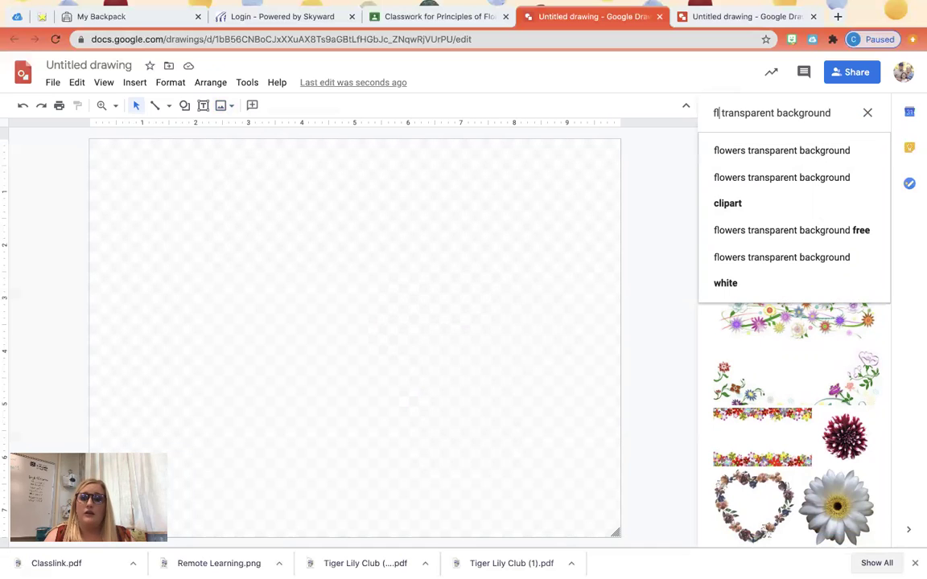
{"action": "type", "text": "suga"}
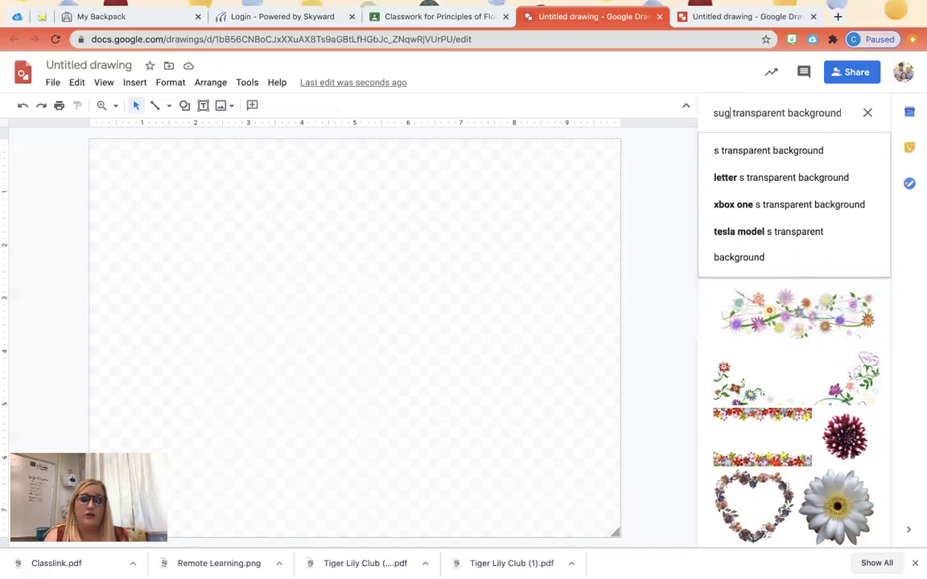
{"action": "type", "text": "r skull"}
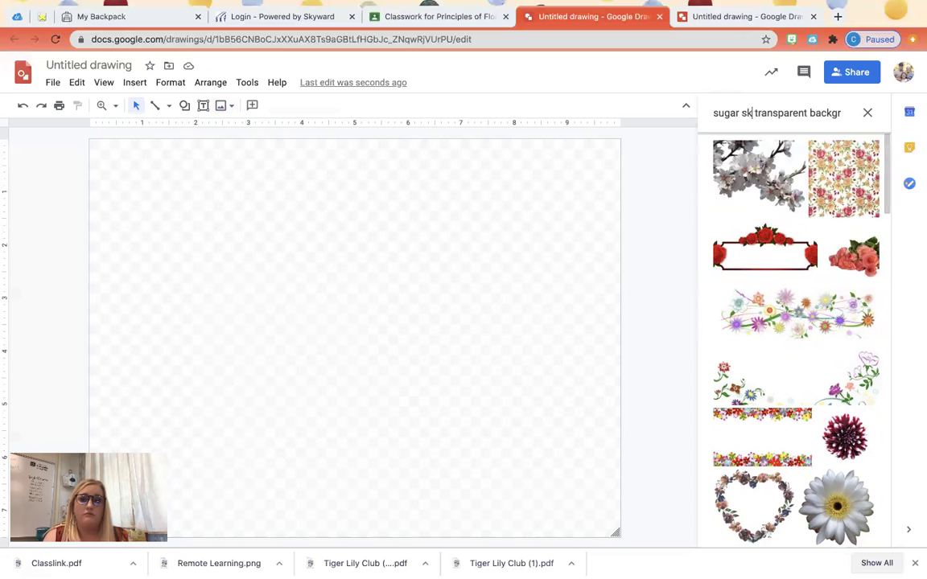
{"action": "key", "text": "Return"}
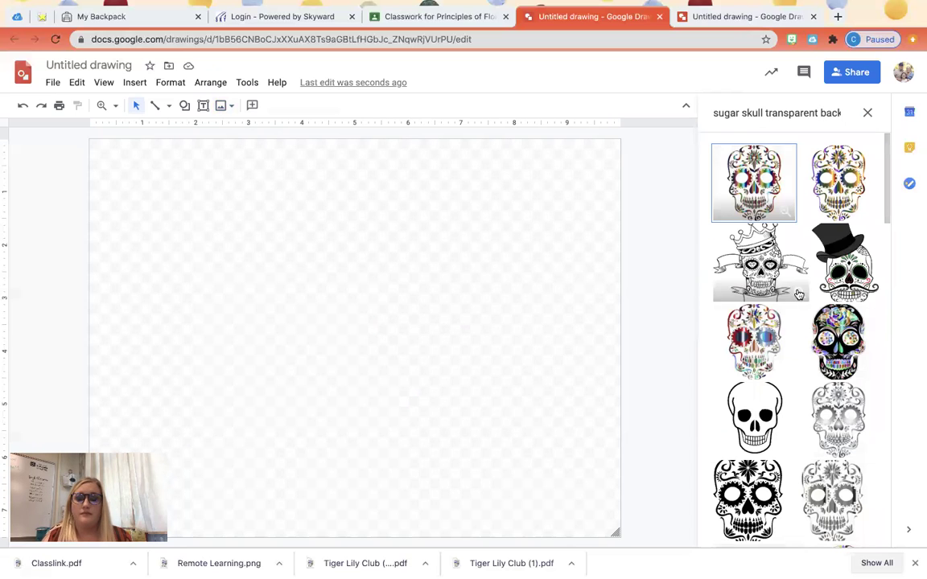
Insert the white sugar skull, shrink it and move it to the bottom centre.
{"action": "scroll", "coordinate": [793, 412], "scroll_direction": "down", "scroll_amount": 10}
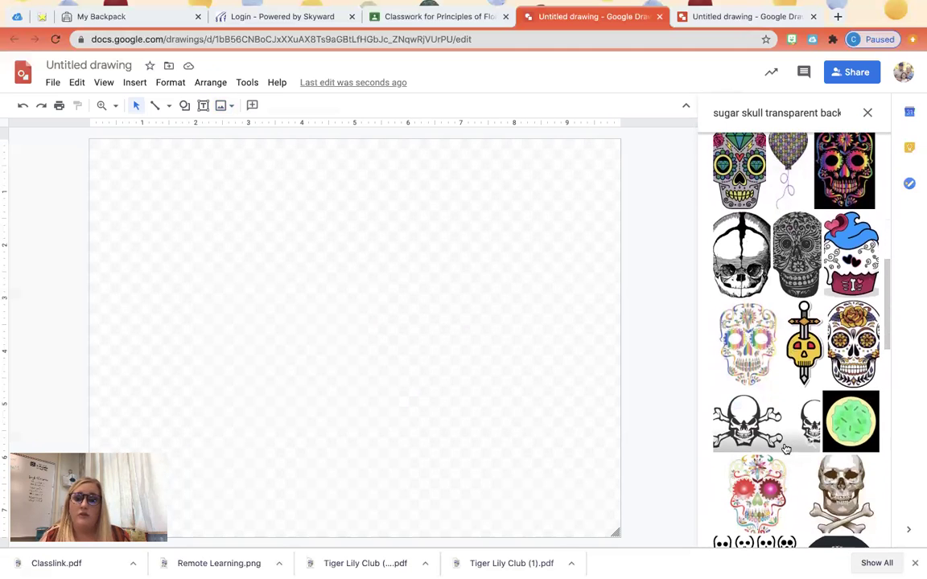
{"action": "scroll", "coordinate": [793, 413], "scroll_direction": "down", "scroll_amount": 4}
{"action": "scroll", "coordinate": [786, 449], "scroll_direction": "down", "scroll_amount": 1}
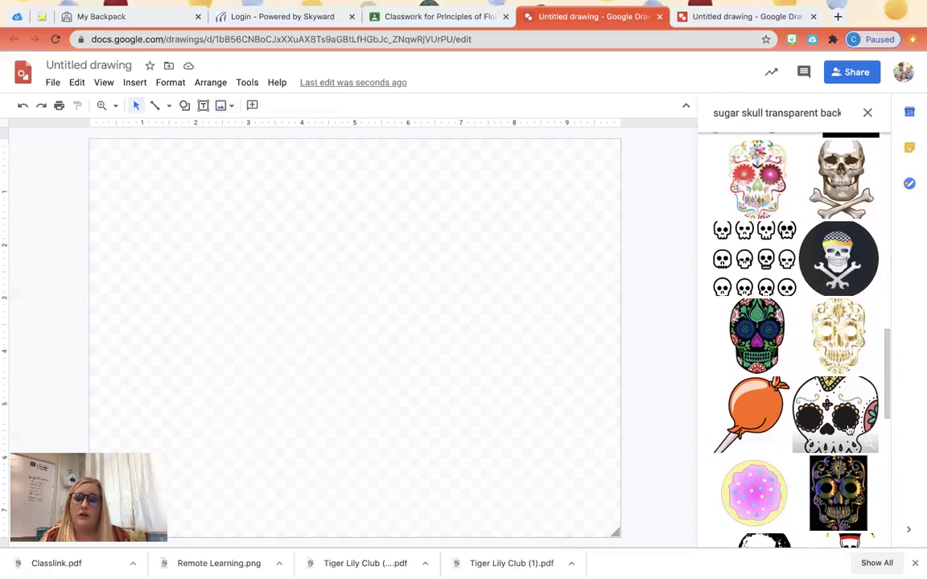
{"action": "left_click", "coordinate": [800, 384]}
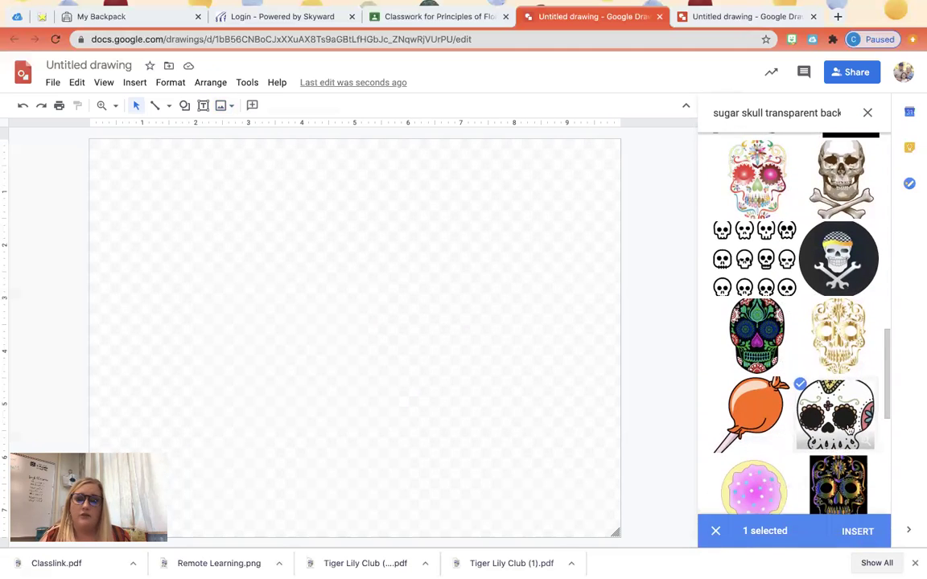
{"action": "left_click", "coordinate": [856, 533]}
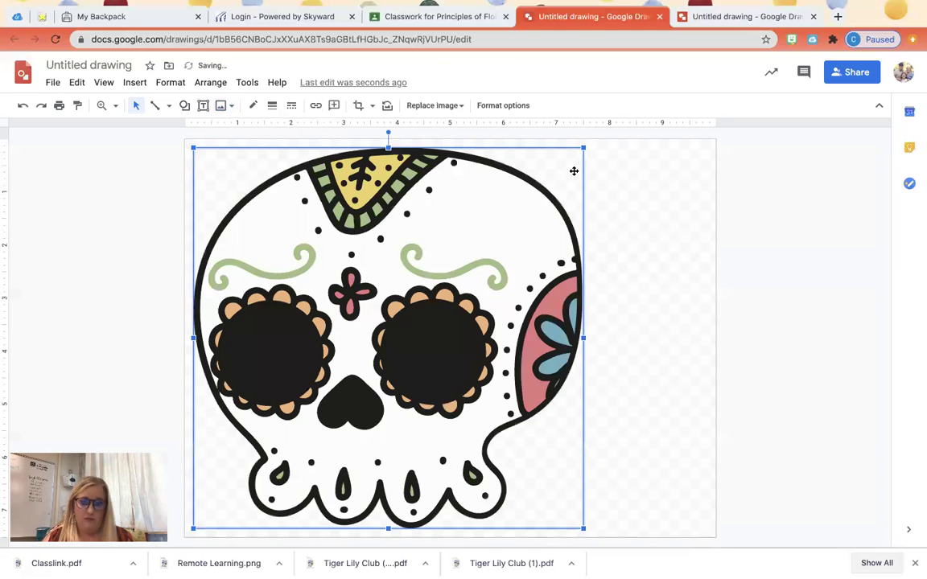
{"action": "left_click_drag", "start_coordinate": [584, 148], "coordinate": [570, 348]}
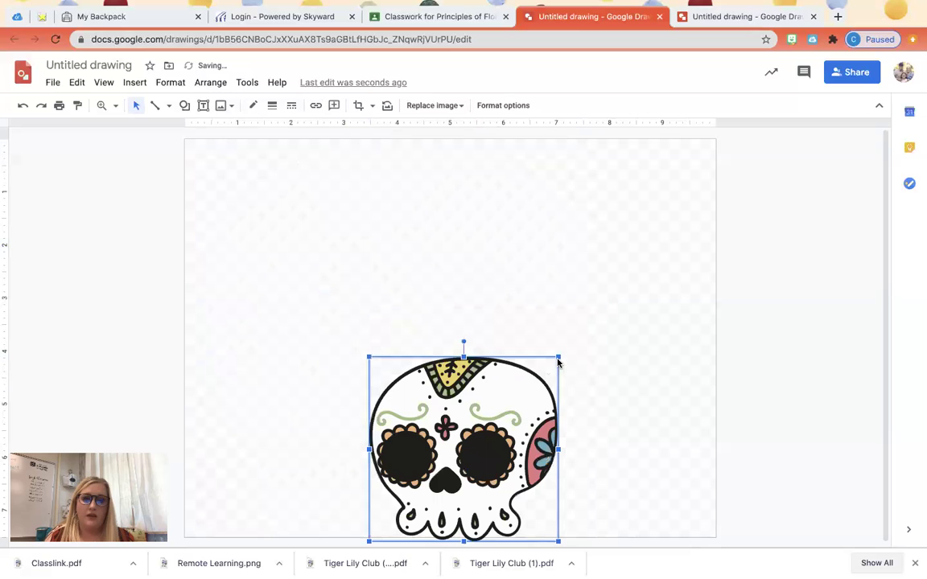
{"action": "left_click_drag", "start_coordinate": [479, 416], "coordinate": [473, 391]}
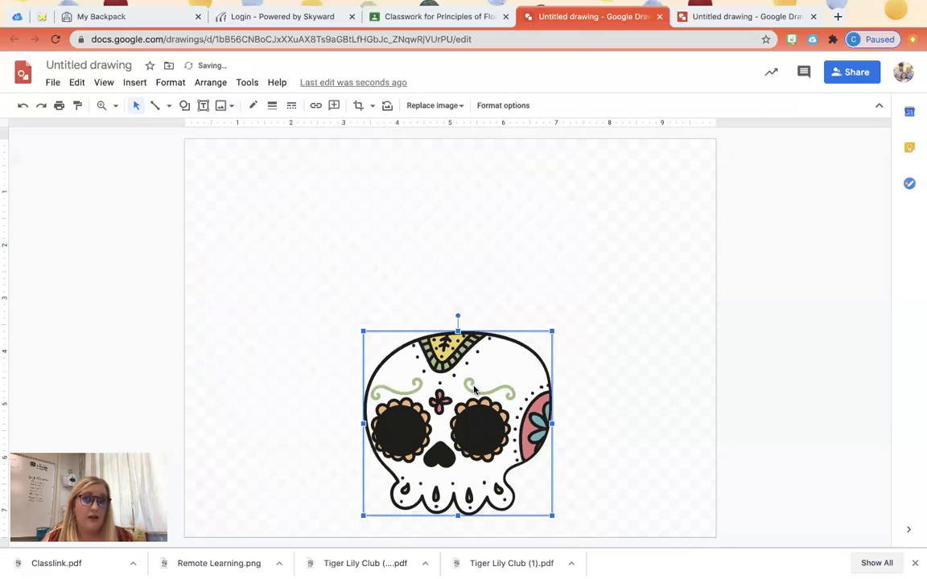
Search the web for 'stock flower' images and insert the purple lilac picture onto the canvas.
{"action": "left_click", "coordinate": [232, 109]}
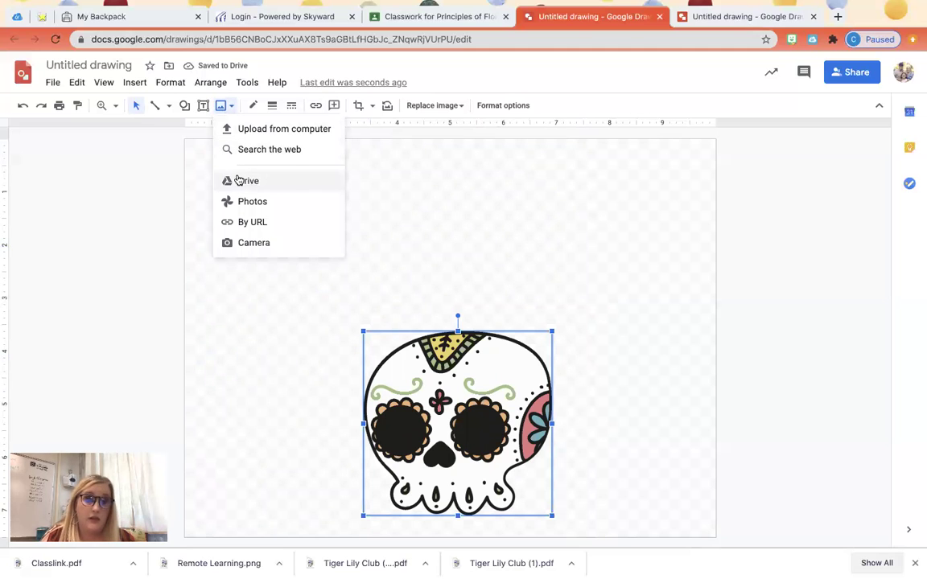
{"action": "left_click", "coordinate": [270, 150]}
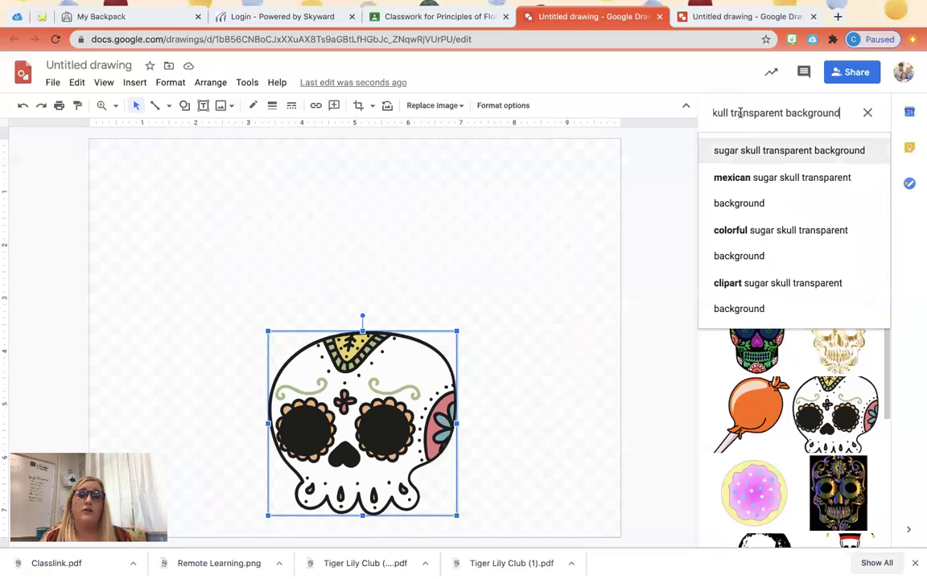
{"action": "key", "text": "BackSpace"}
{"action": "key", "text": "BackSpace"}
{"action": "key", "text": "BackSpace"}
{"action": "key", "text": "BackSpace"}
{"action": "key", "text": "BackSpace"}
{"action": "key", "text": "BackSpace"}
{"action": "key", "text": "BackSpace"}
{"action": "key", "text": "BackSpace"}
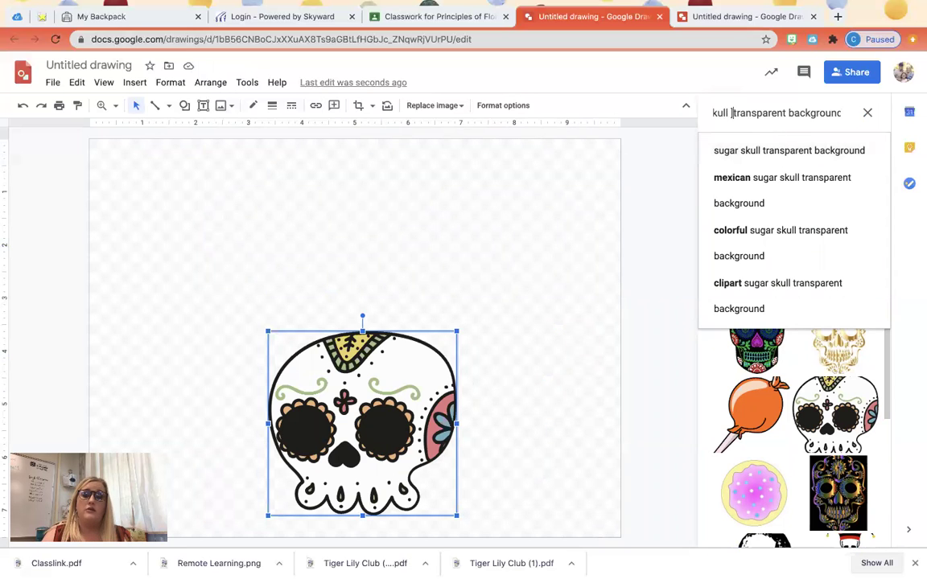
{"action": "key", "text": "BackSpace"}
{"action": "key", "text": "BackSpace"}
{"action": "key", "text": "BackSpace"}
{"action": "key", "text": "BackSpace"}
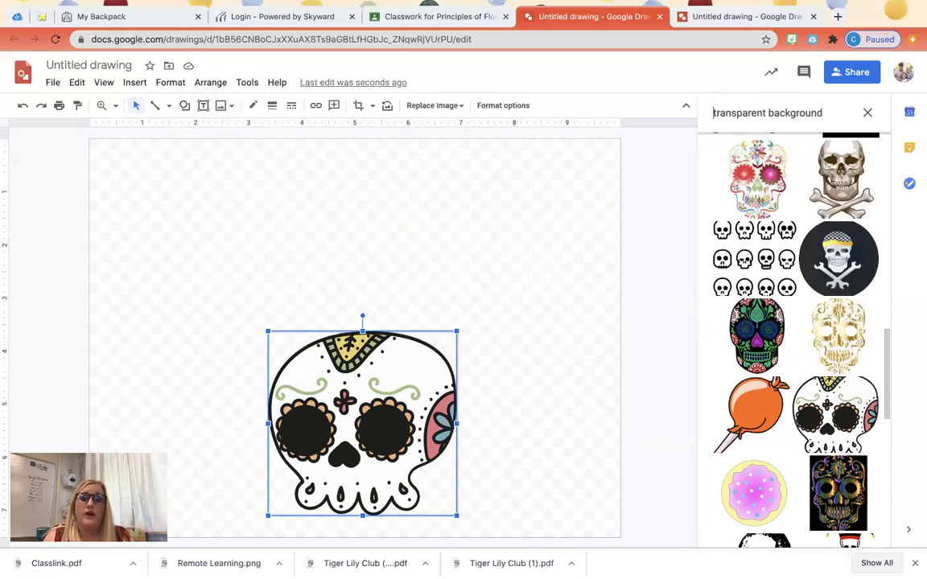
{"action": "type", "text": "stock "}
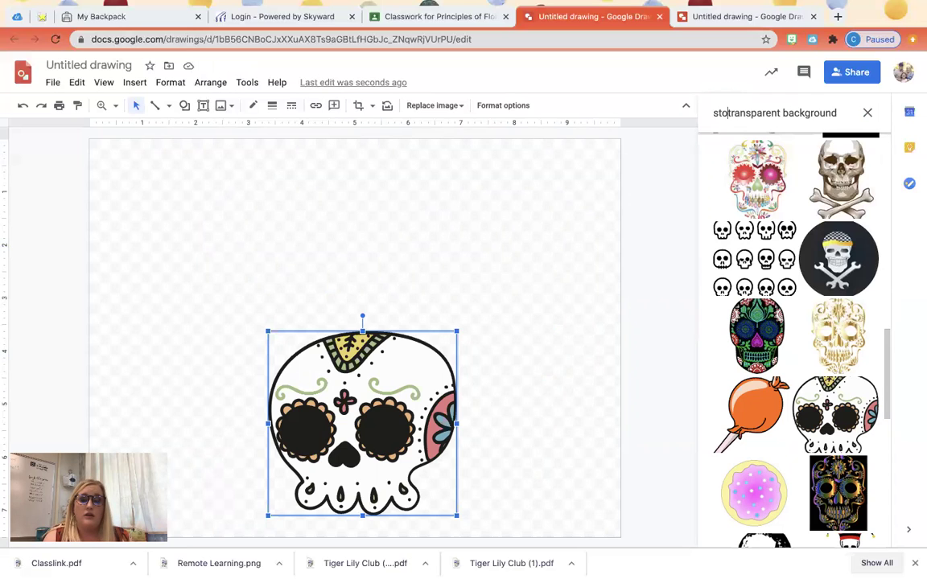
{"action": "type", "text": "flower"}
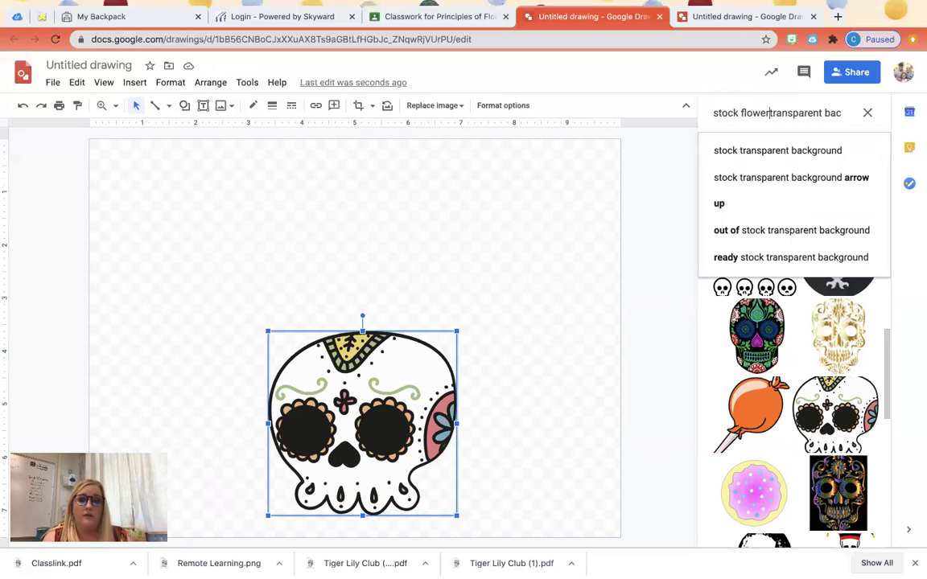
{"action": "key", "text": "Return"}
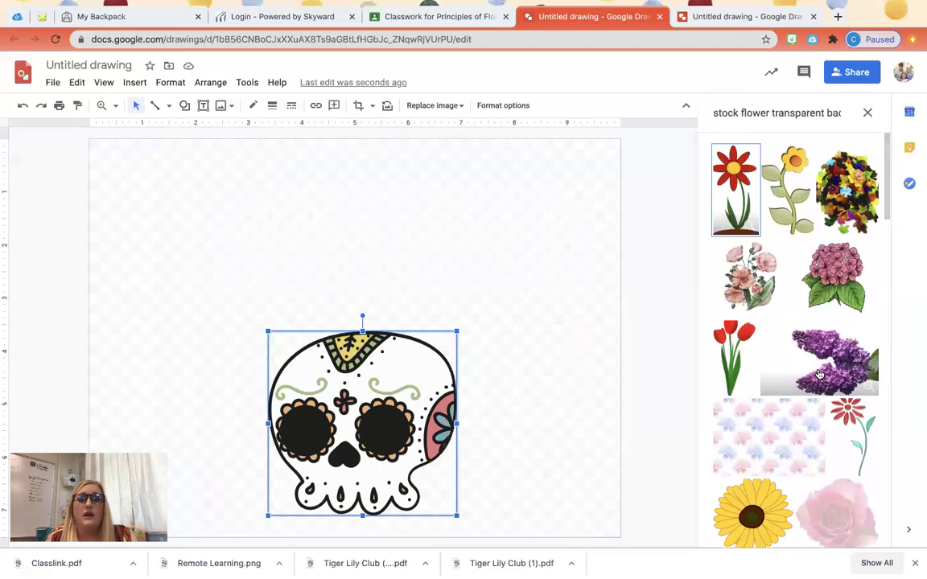
{"action": "left_click", "coordinate": [831, 371]}
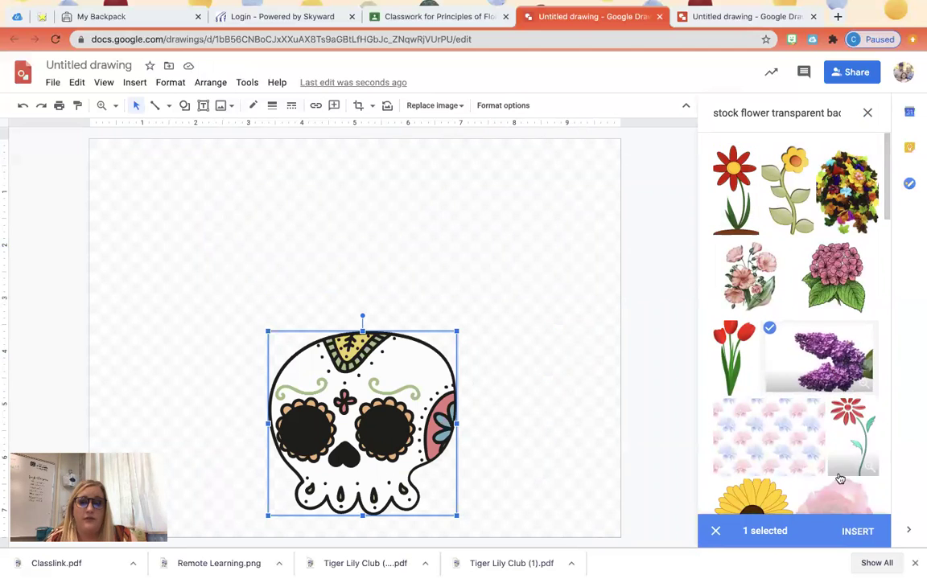
{"action": "left_click", "coordinate": [856, 531]}
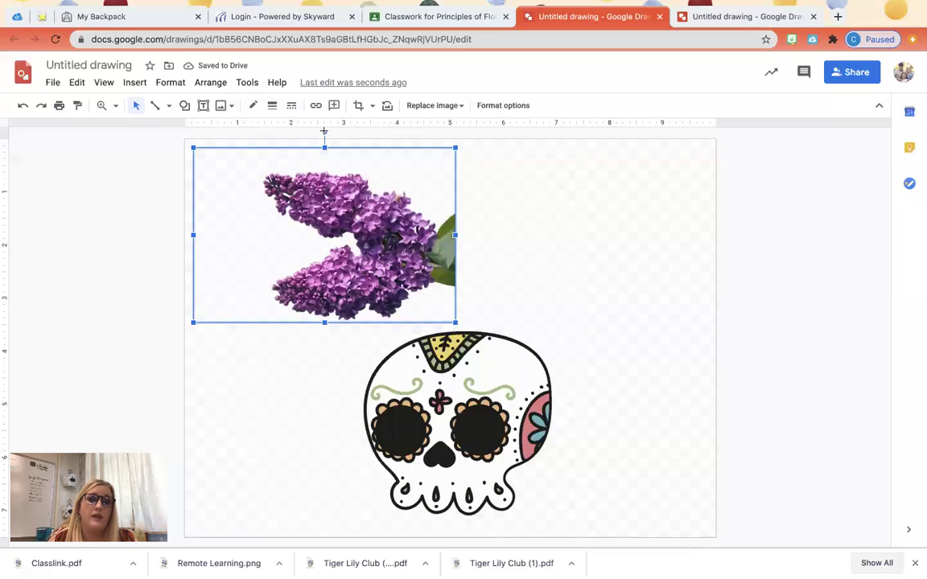
Rotate the lilac upright, send it backward behind the sugar skull, and fine-tune its tilt and position.
{"action": "left_click_drag", "start_coordinate": [323, 131], "coordinate": [413, 226]}
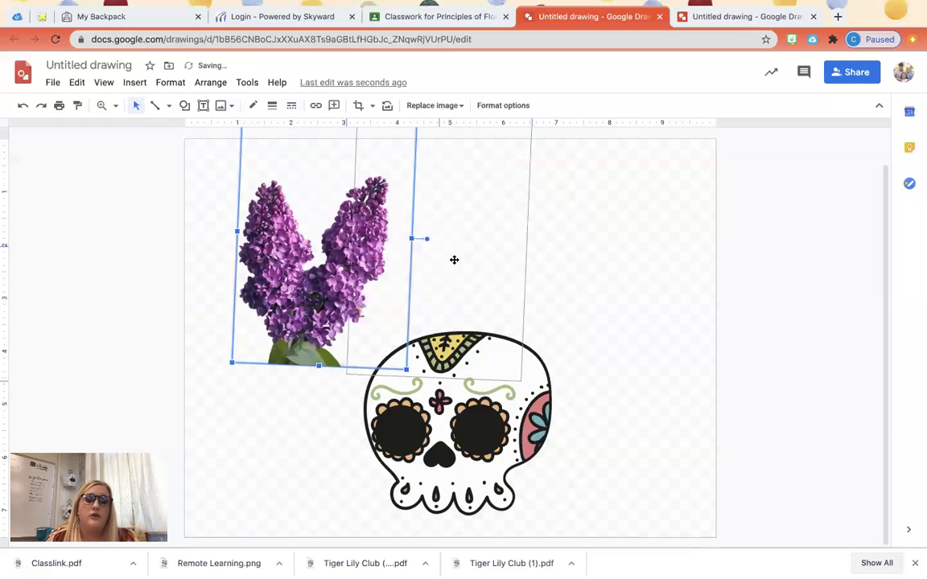
{"action": "right_click", "coordinate": [439, 170]}
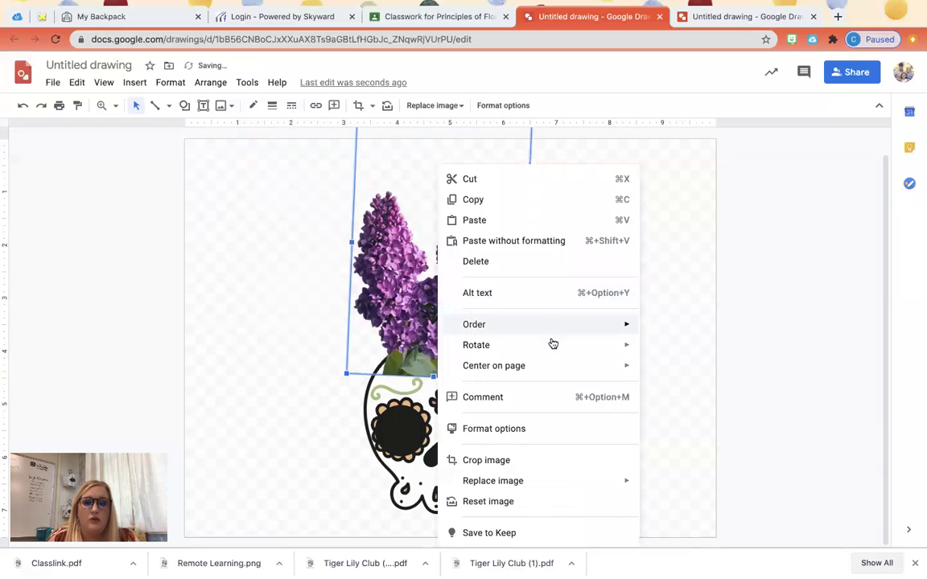
{"action": "mouse_move", "coordinate": [605, 325]}
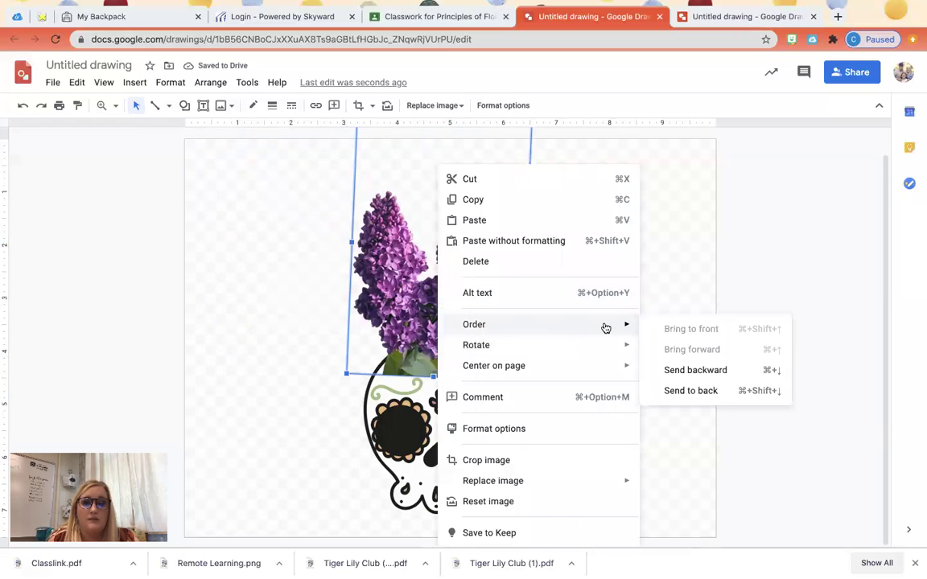
{"action": "left_click", "coordinate": [681, 372]}
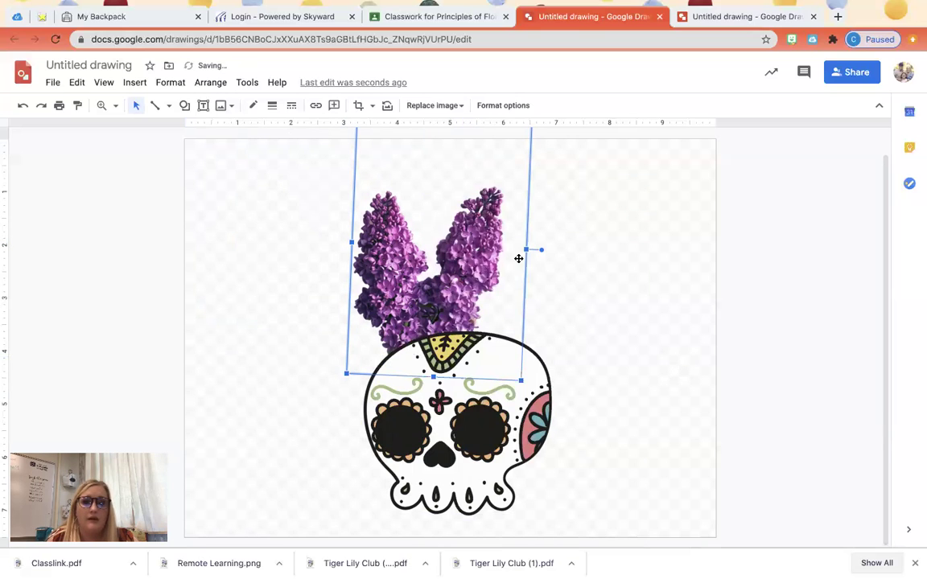
{"action": "left_click_drag", "start_coordinate": [542, 249], "coordinate": [540, 241]}
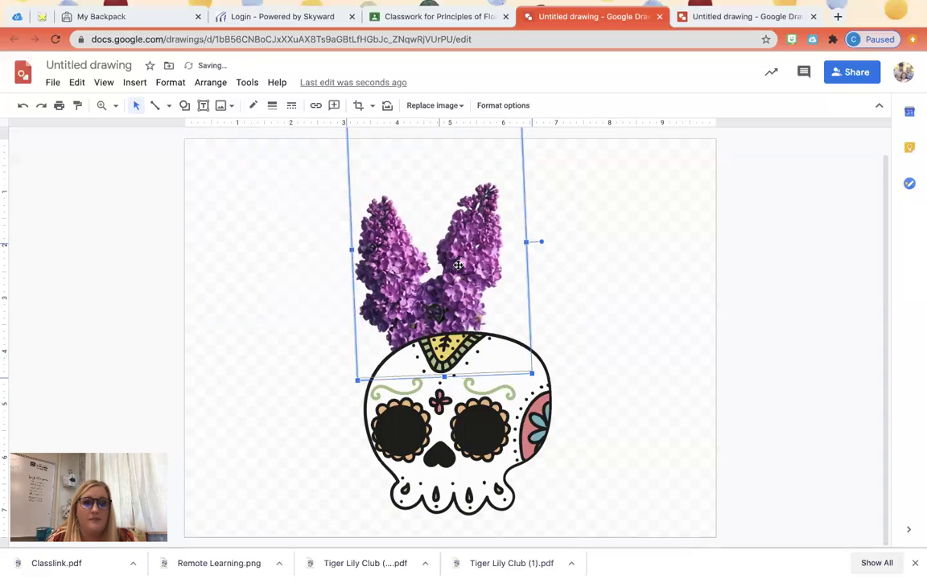
{"action": "left_click_drag", "start_coordinate": [455, 276], "coordinate": [458, 268]}
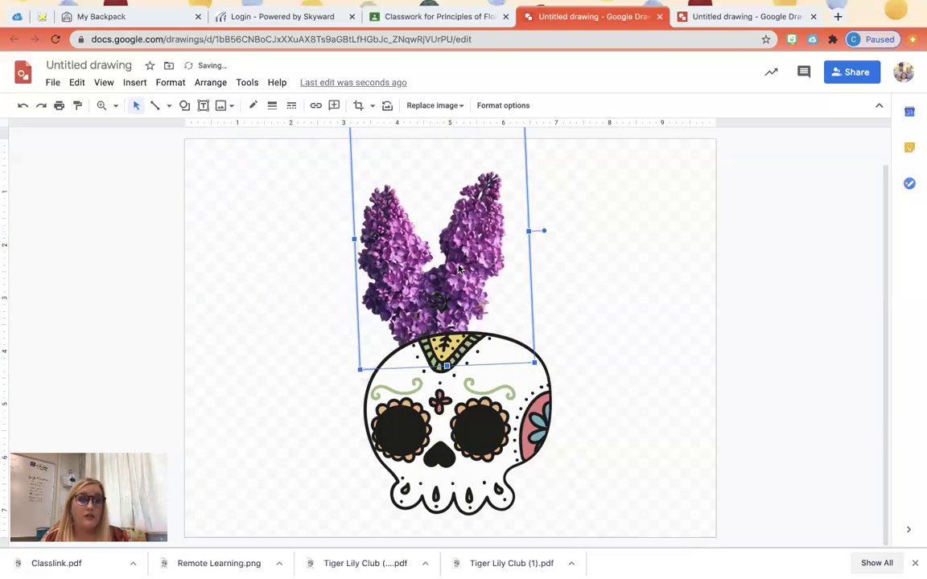